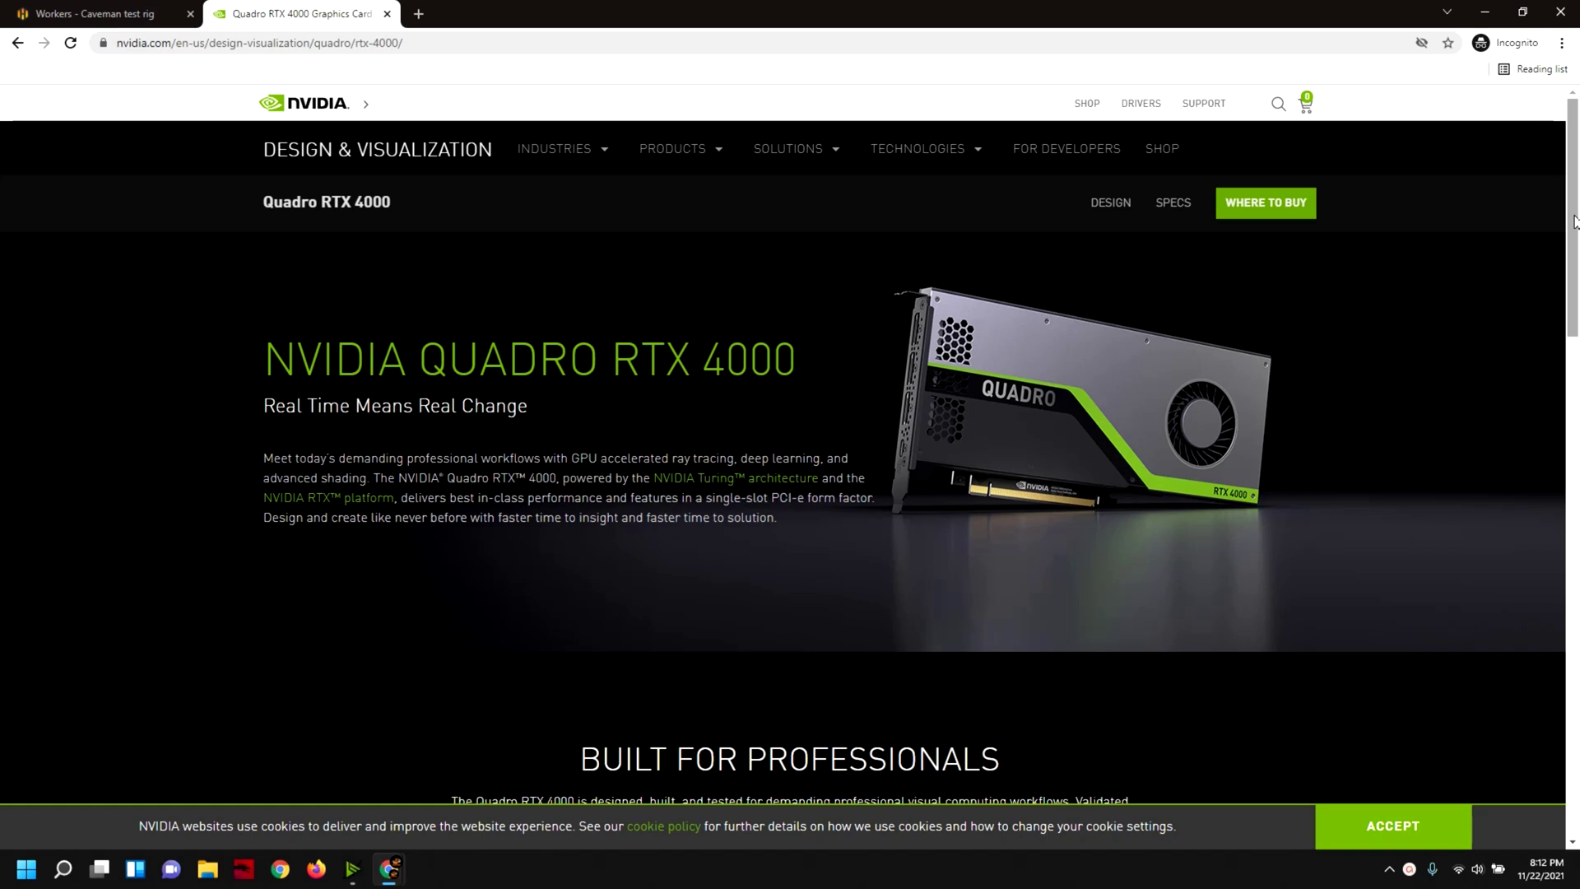
Scroll through the Quadro RTX 4000 spec table on the NVIDIA site and back up
{"action": "left_click_drag", "start_coordinate": [1574, 220], "coordinate": [1577, 542]}
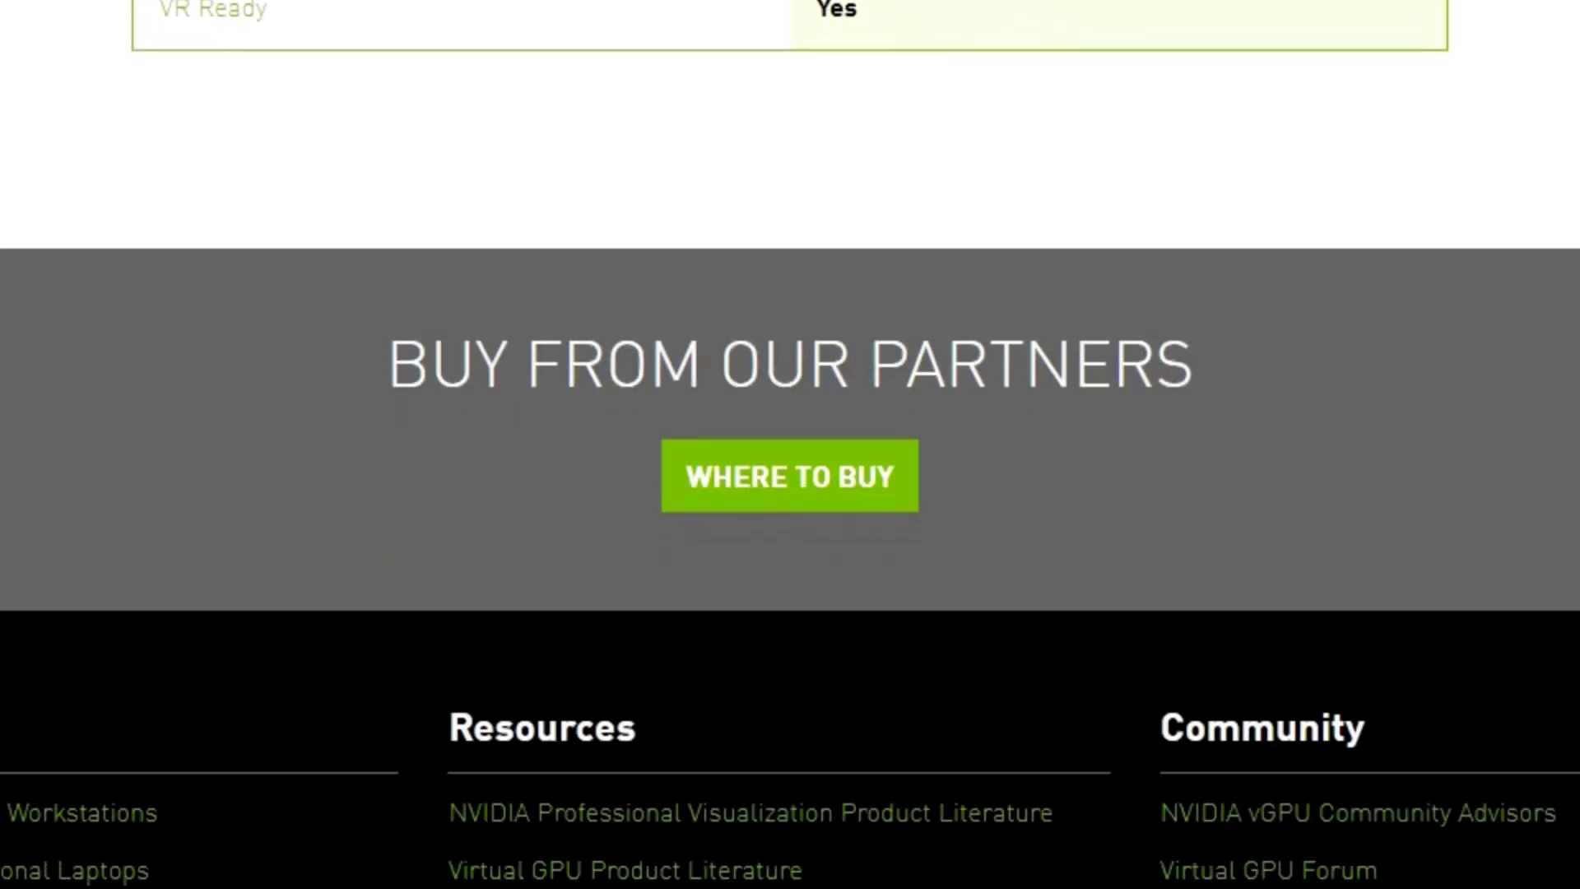
{"action": "scroll", "coordinate": [790, 445], "scroll_direction": "up", "scroll_amount": 8}
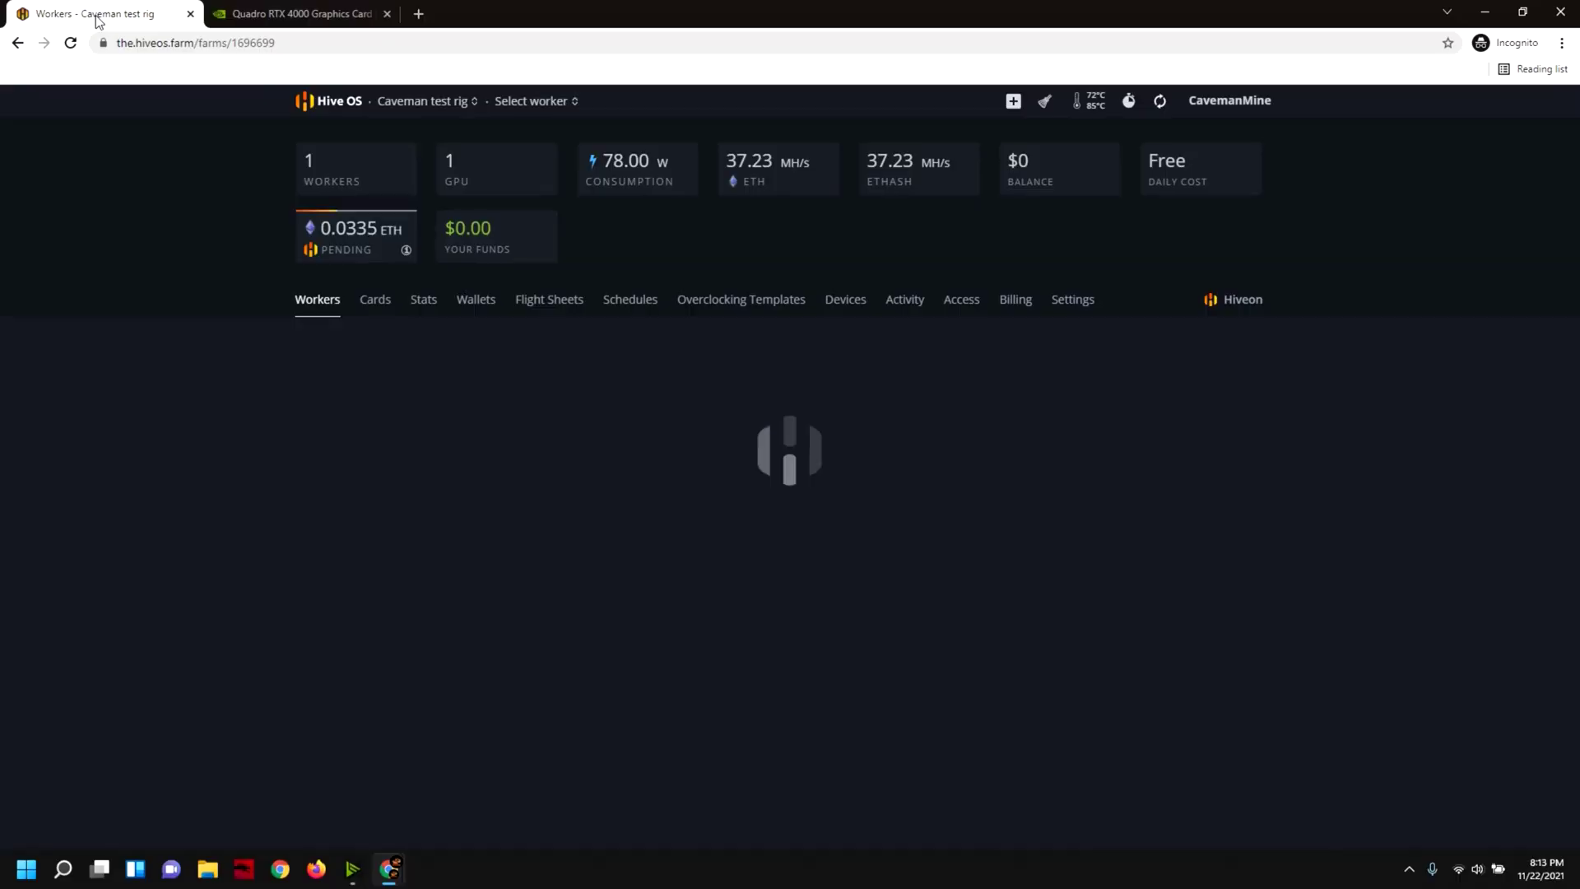
Open the Caveman test rig worker, leave its GPU overclock unchanged, and clear the Nvidia notifications
{"action": "left_click", "coordinate": [301, 100]}
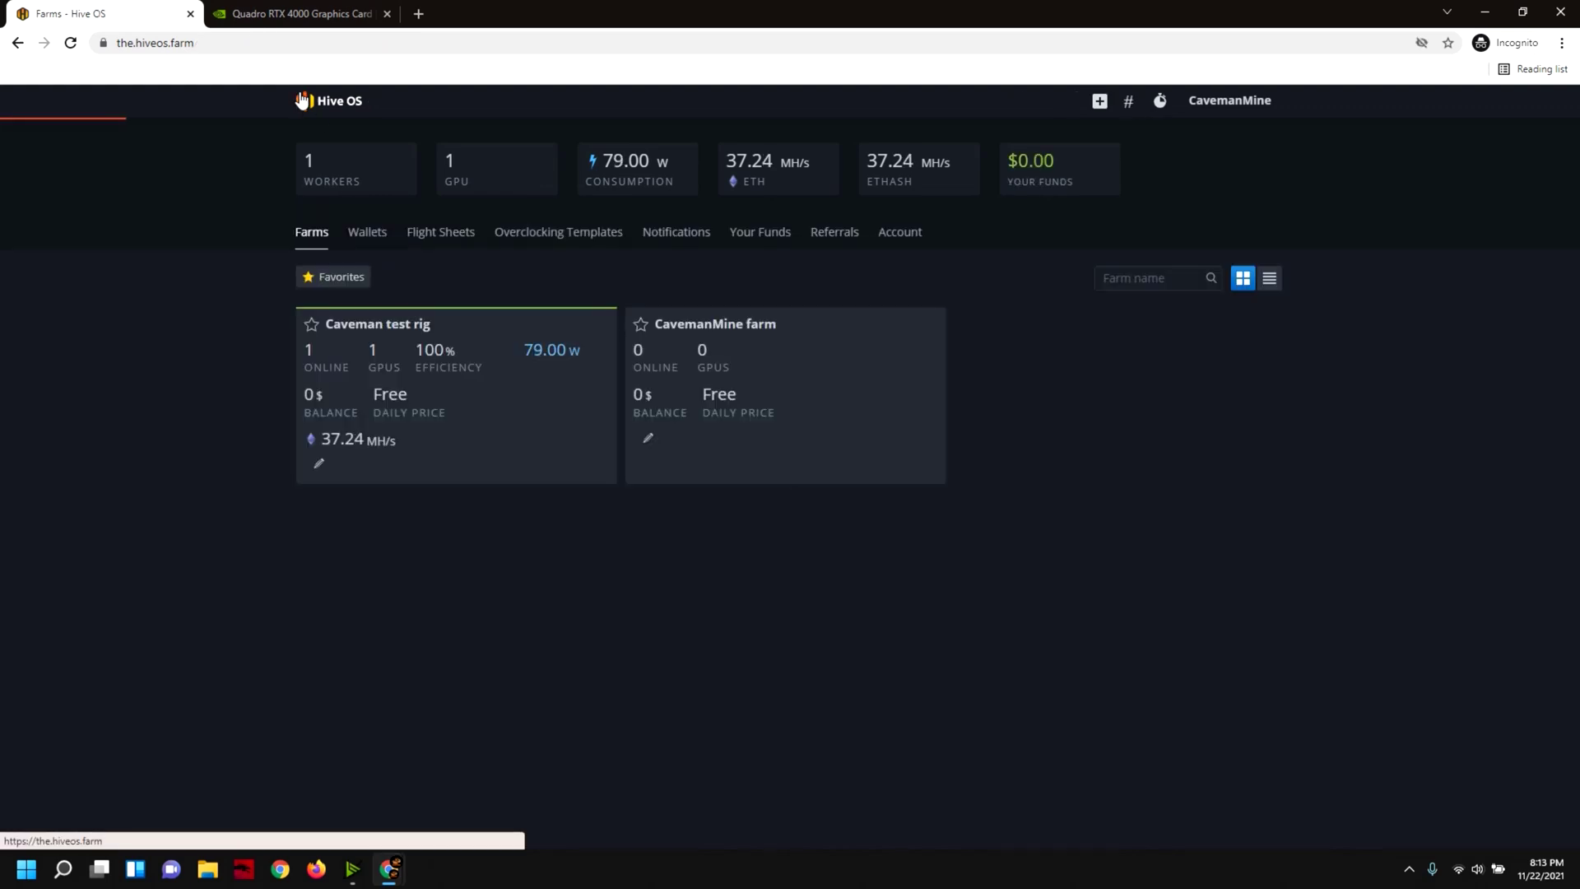
{"action": "left_click", "coordinate": [432, 419]}
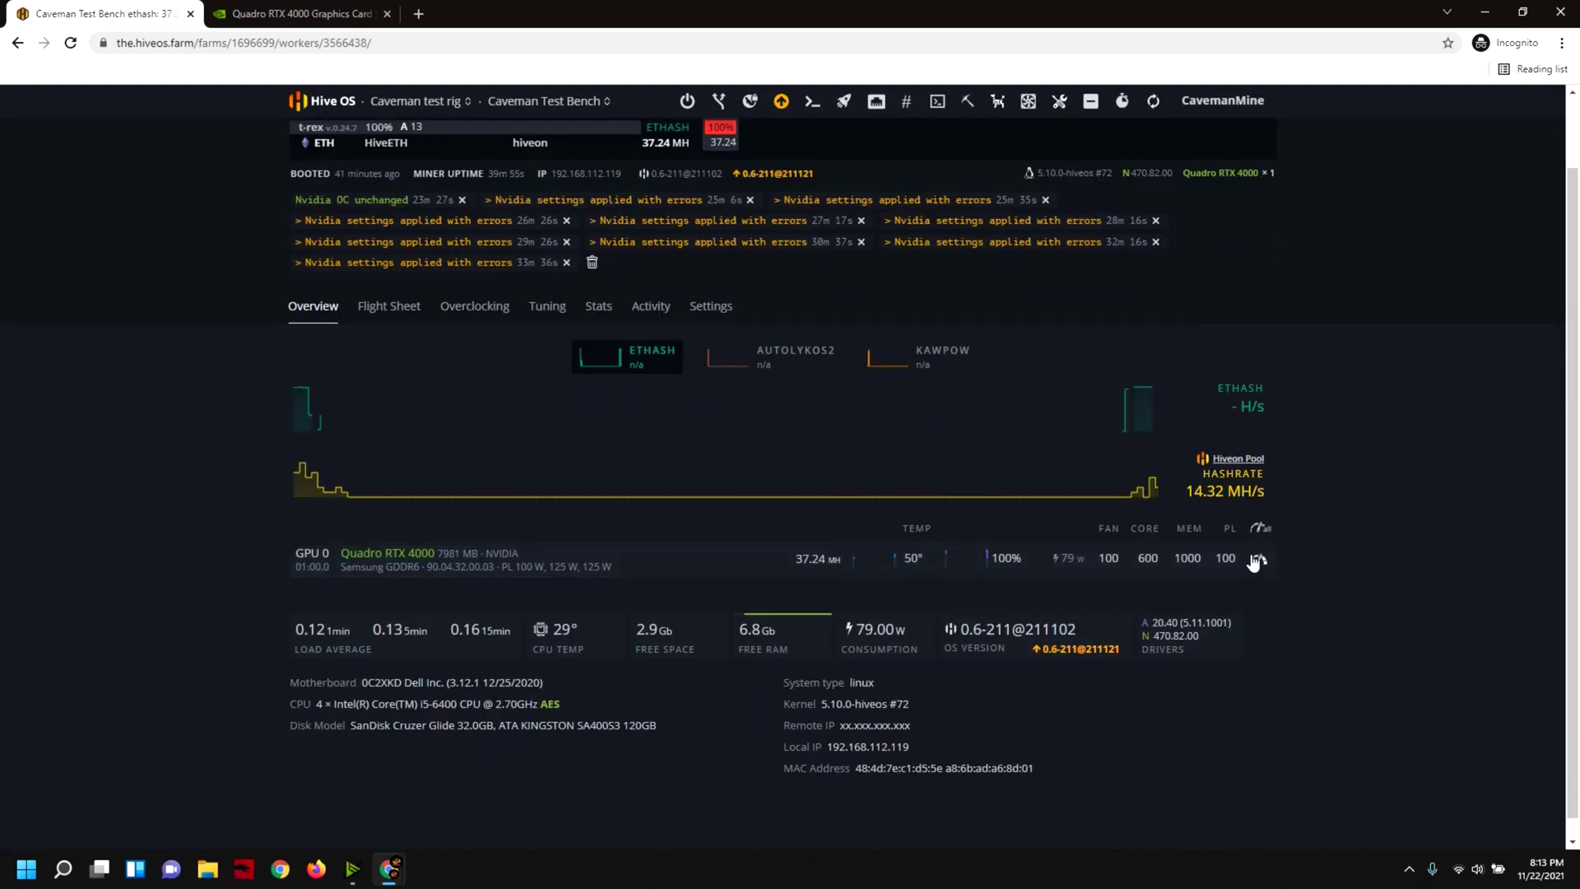
{"action": "left_click", "coordinate": [1265, 561]}
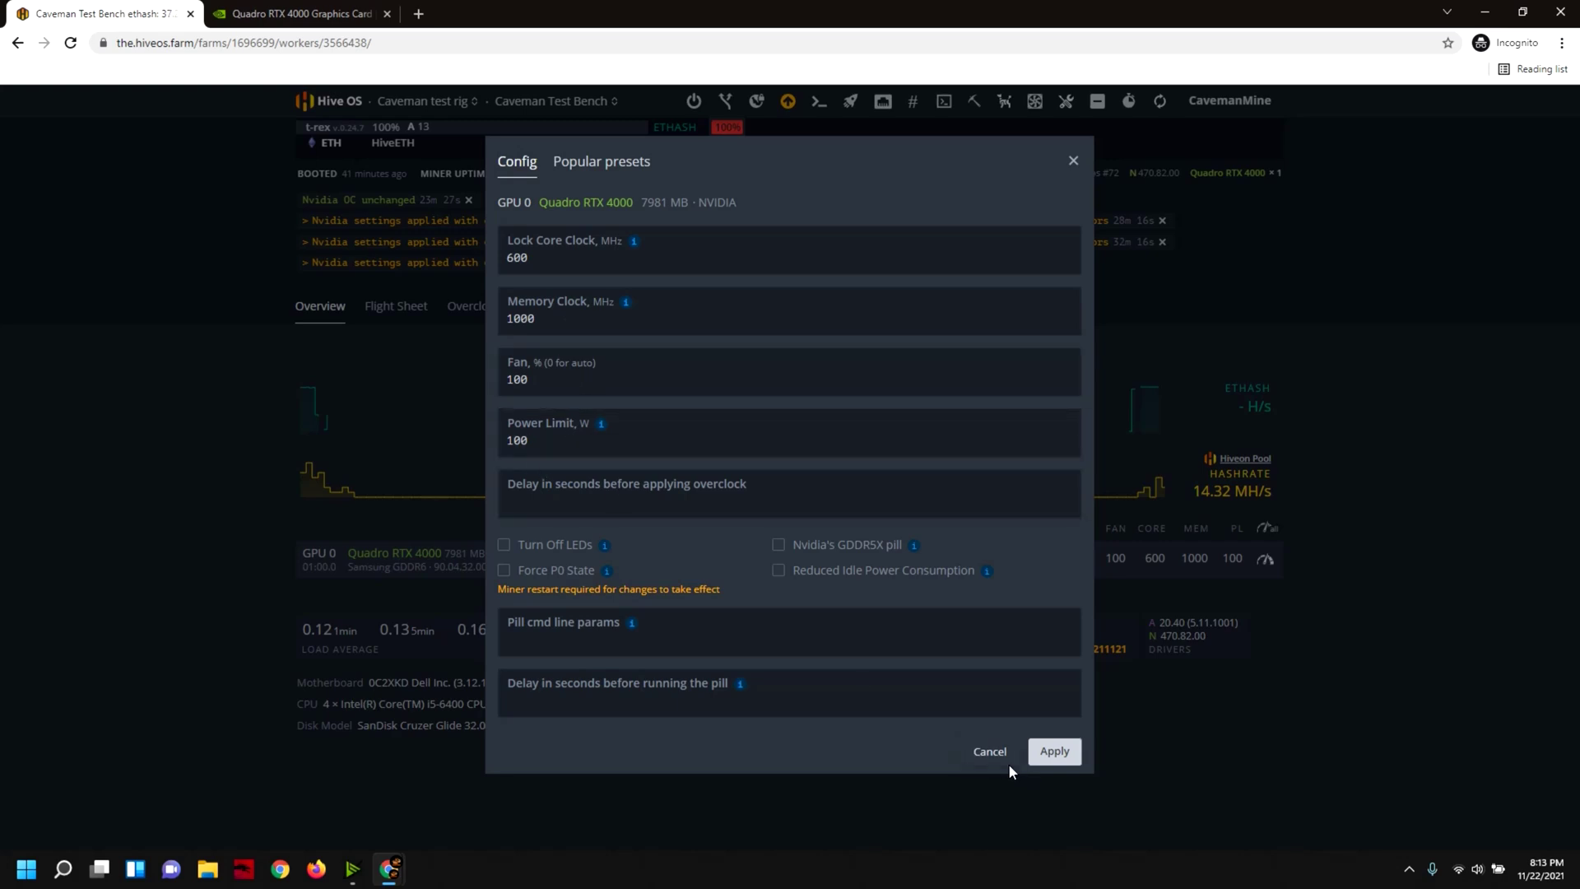
{"action": "left_click", "coordinate": [988, 752]}
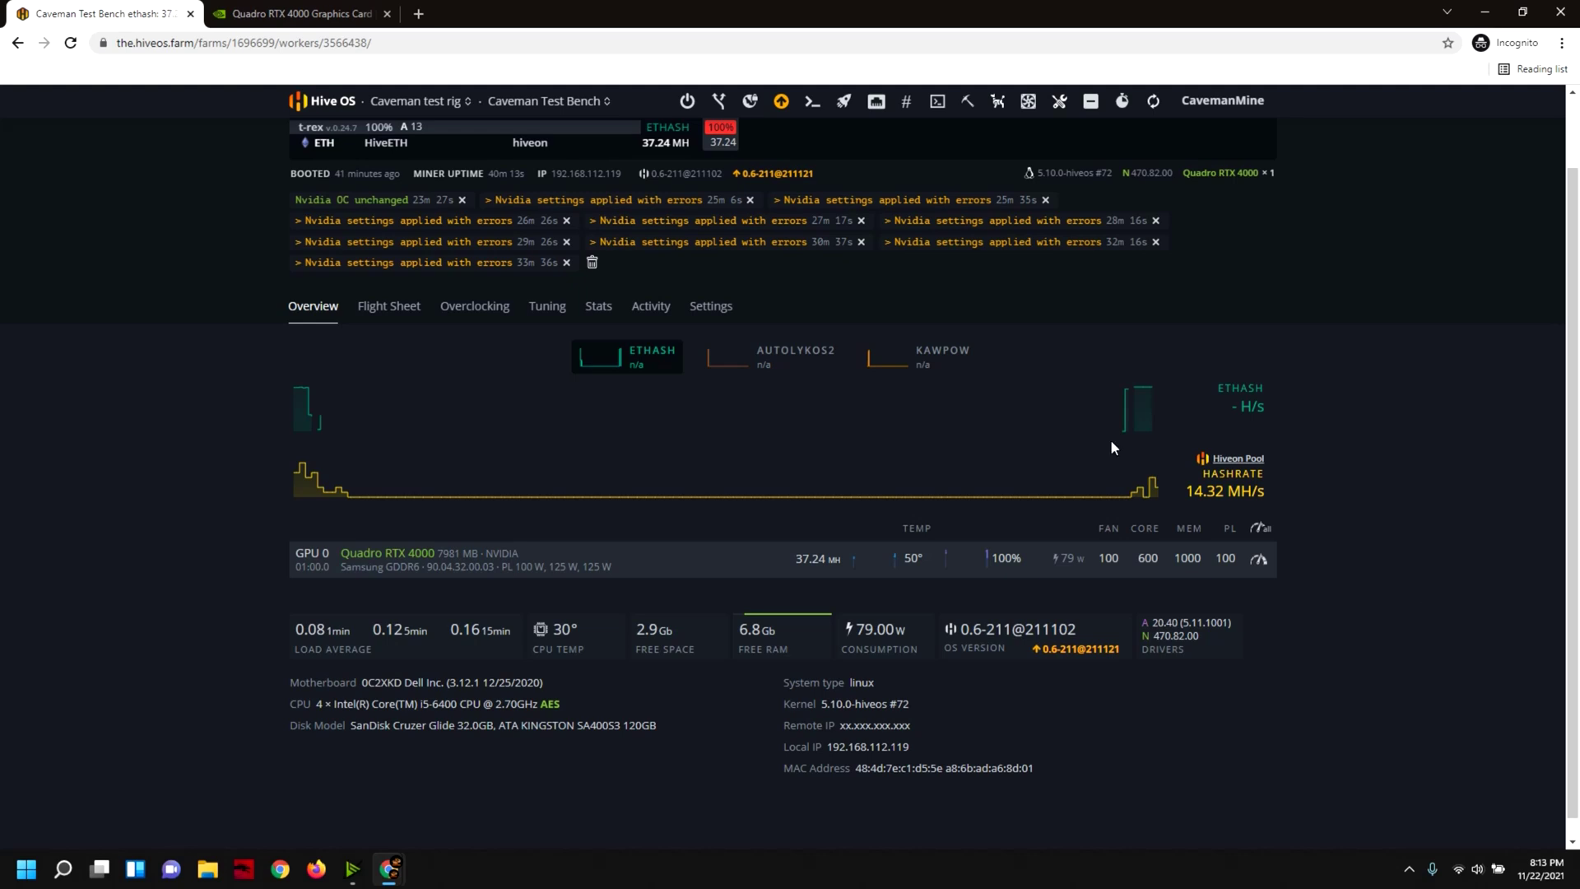
{"action": "left_click", "coordinate": [592, 262]}
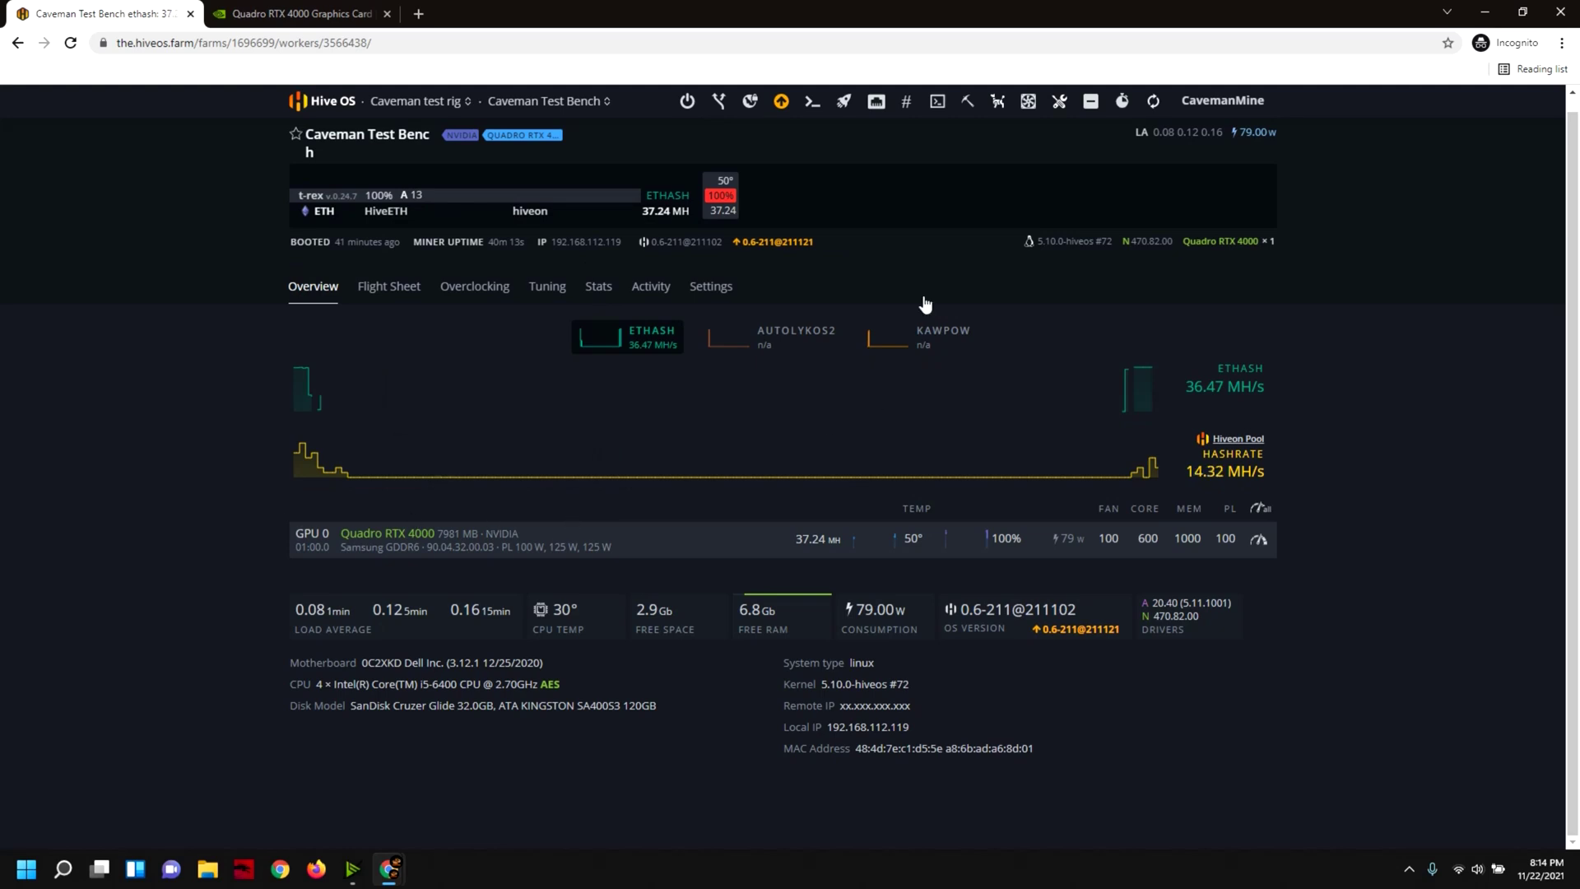
{"action": "left_click", "coordinate": [967, 111]}
Start a Hive Shell on Caveman_Test_Bench and run the miner command
{"action": "left_click", "coordinate": [979, 138]}
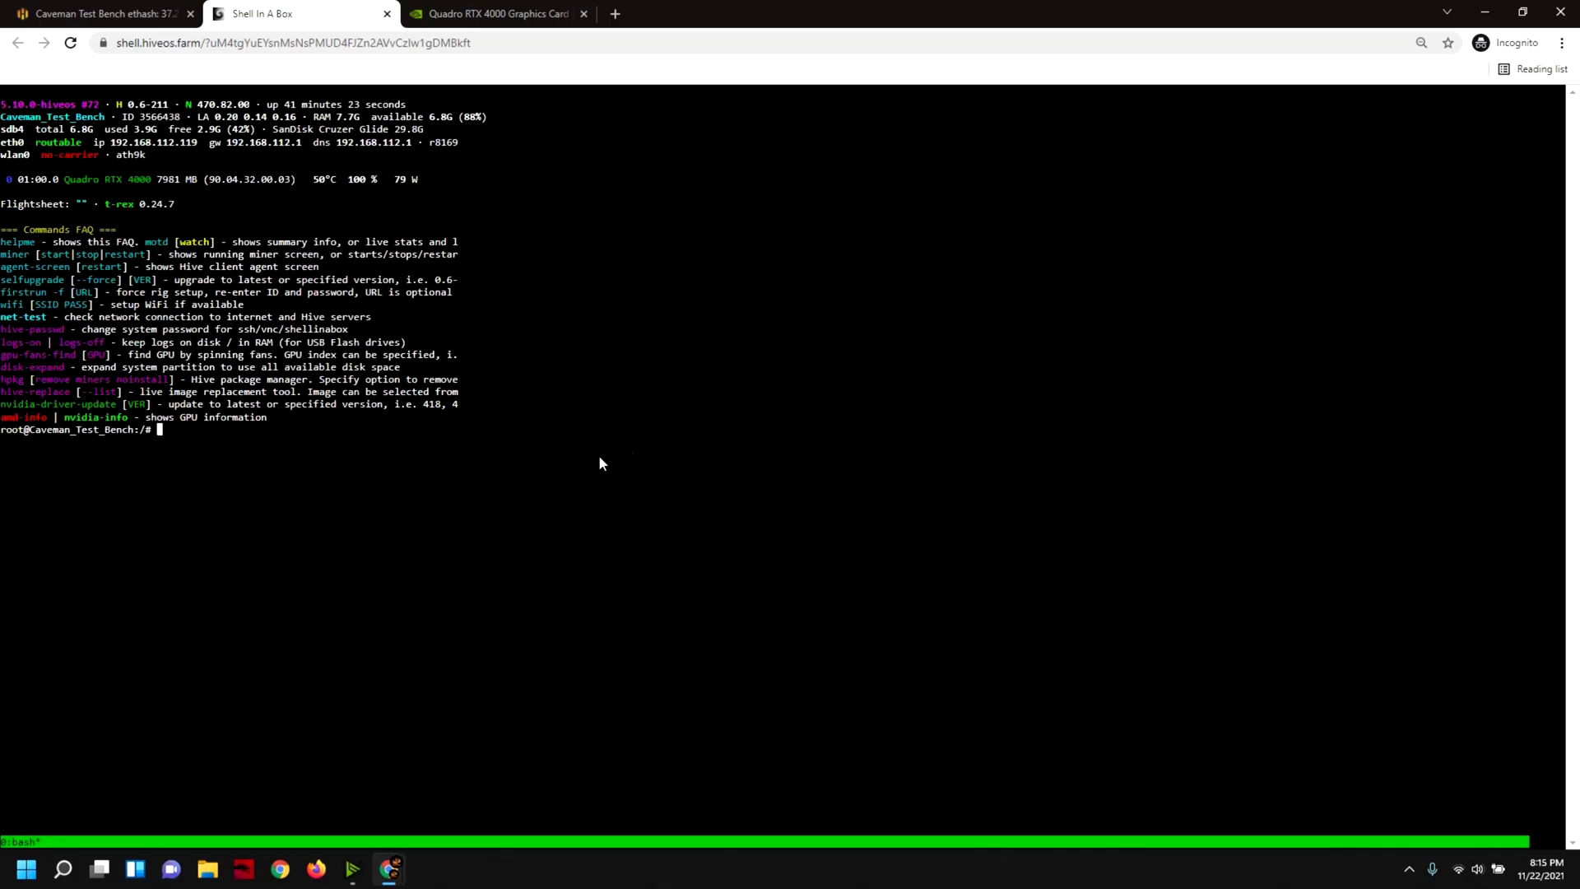
{"action": "type", "text": "miner"}
{"action": "key", "text": "Return"}
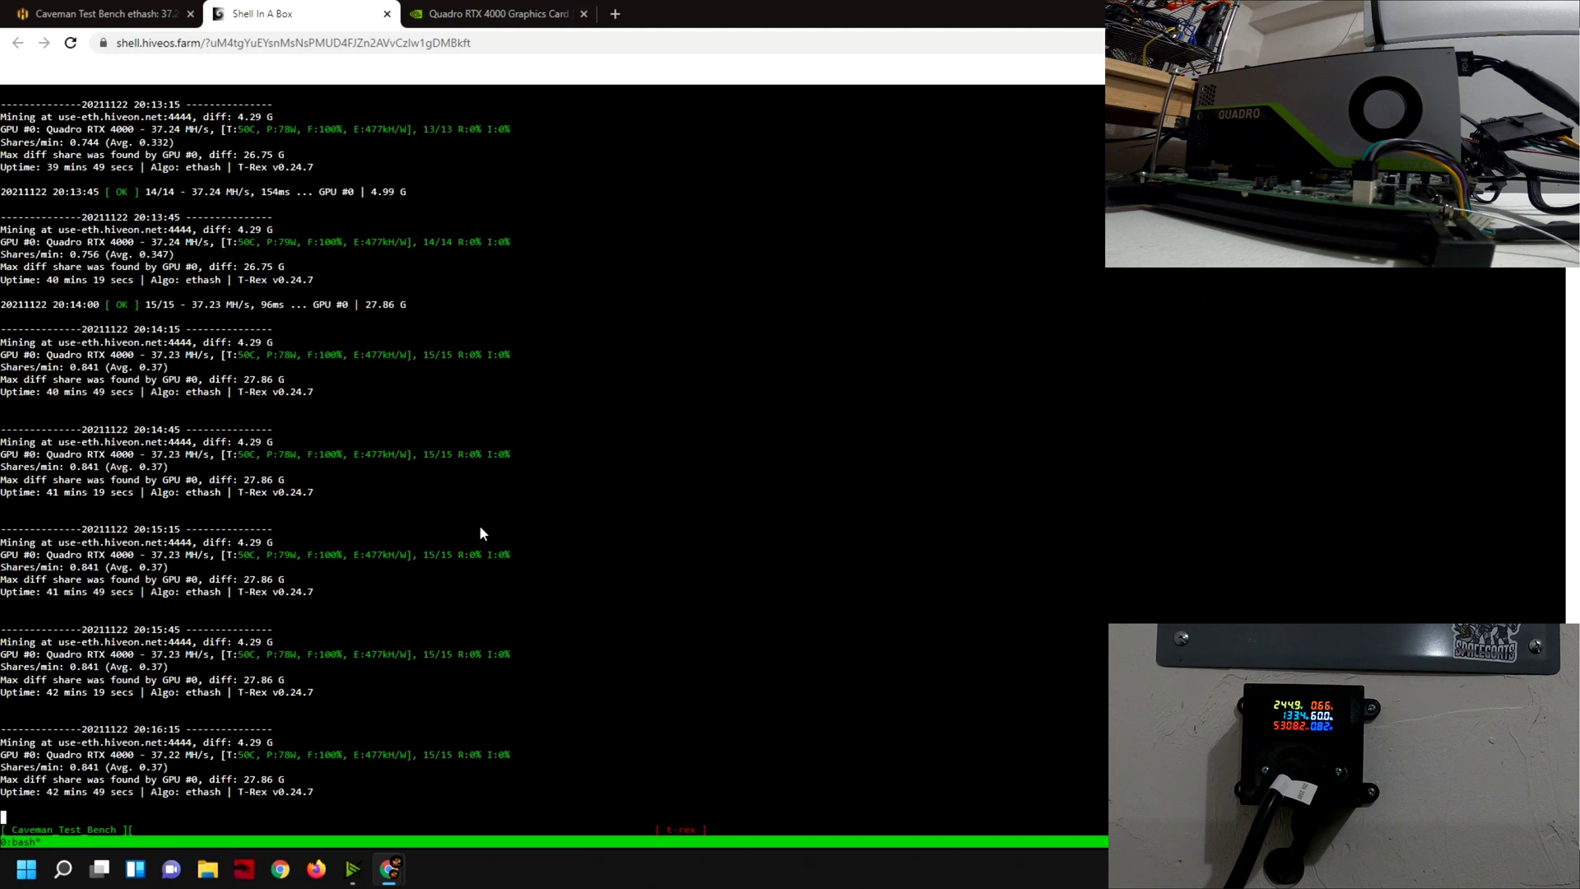
Load the whattomine.com coins calculator in a new browser tab
{"action": "left_click", "coordinate": [616, 14]}
{"action": "type", "text": "what"}
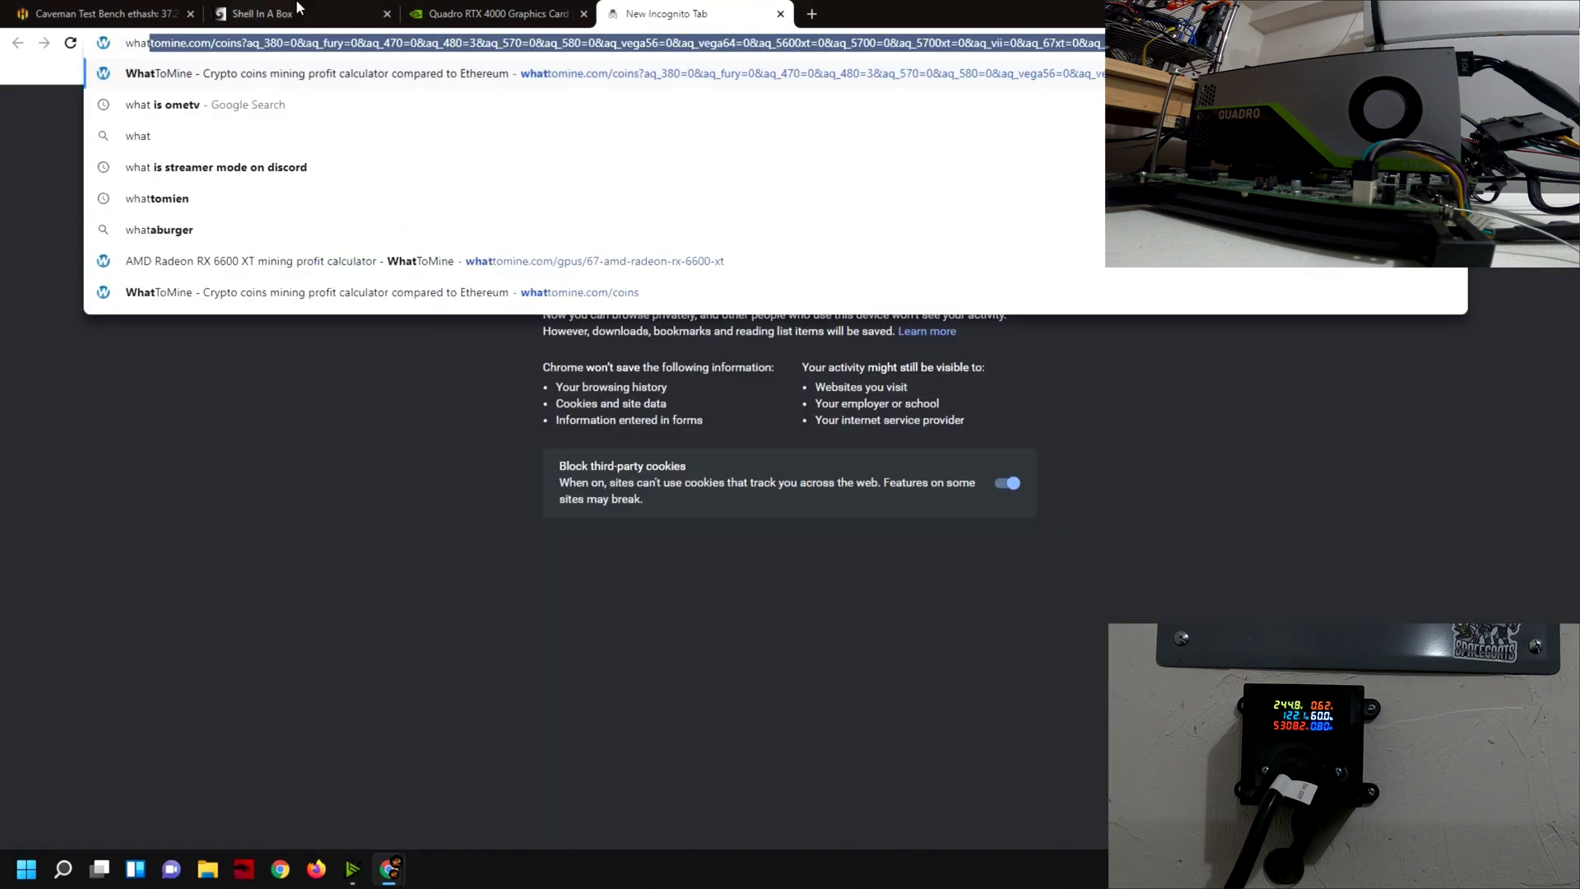
{"action": "left_click", "coordinate": [181, 85]}
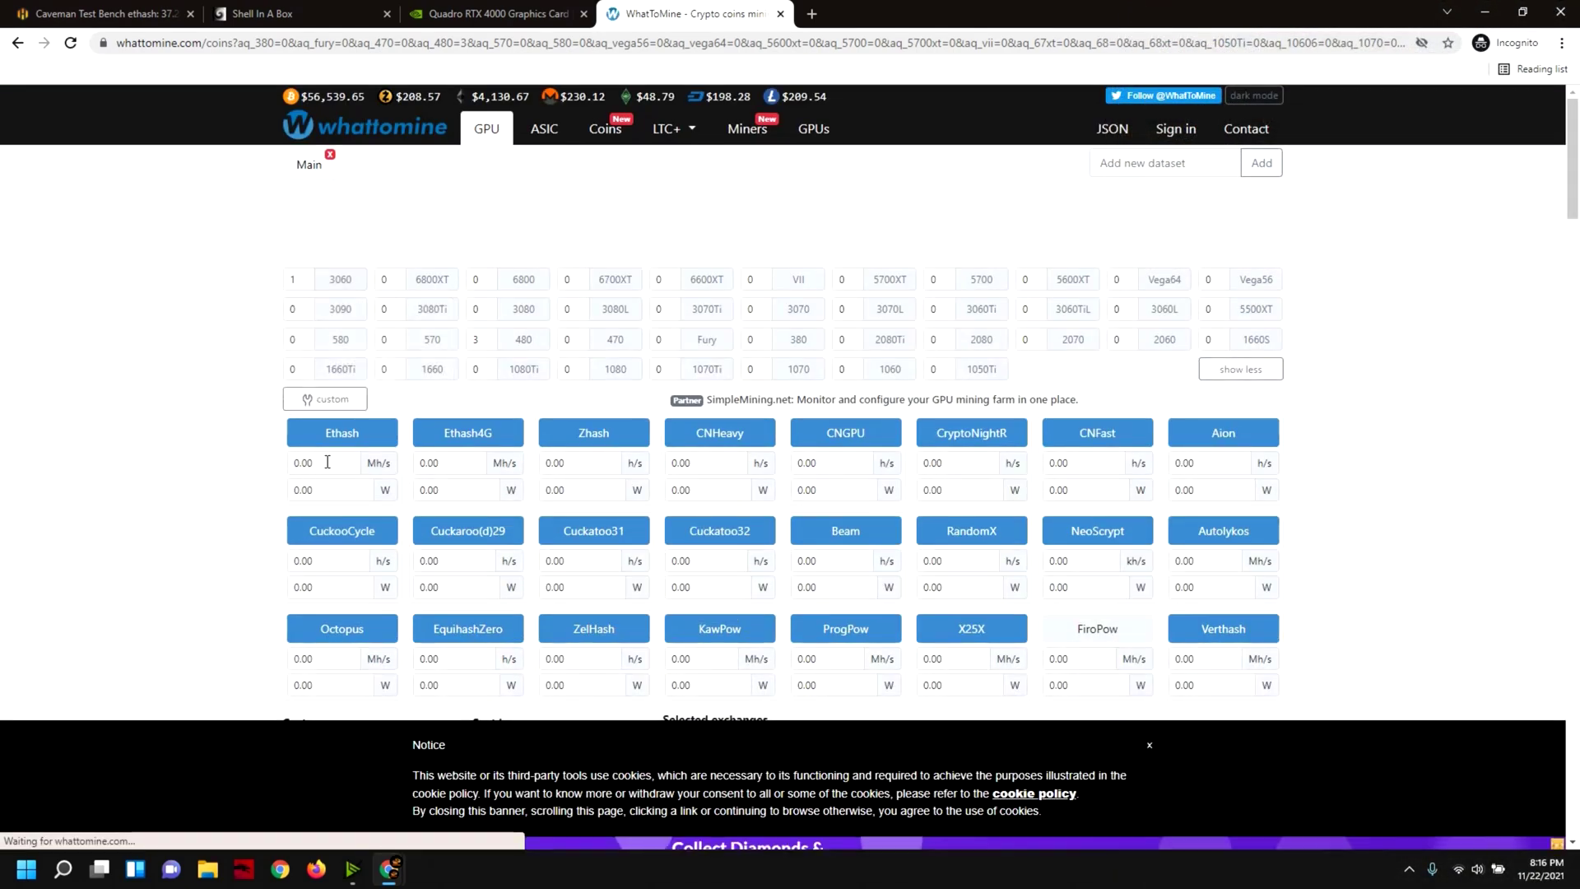
Calculate Ethash at 37.24 Mh/s and 126 W, then view the Ethereum (ETH) profit page
{"action": "left_click", "coordinate": [339, 466]}
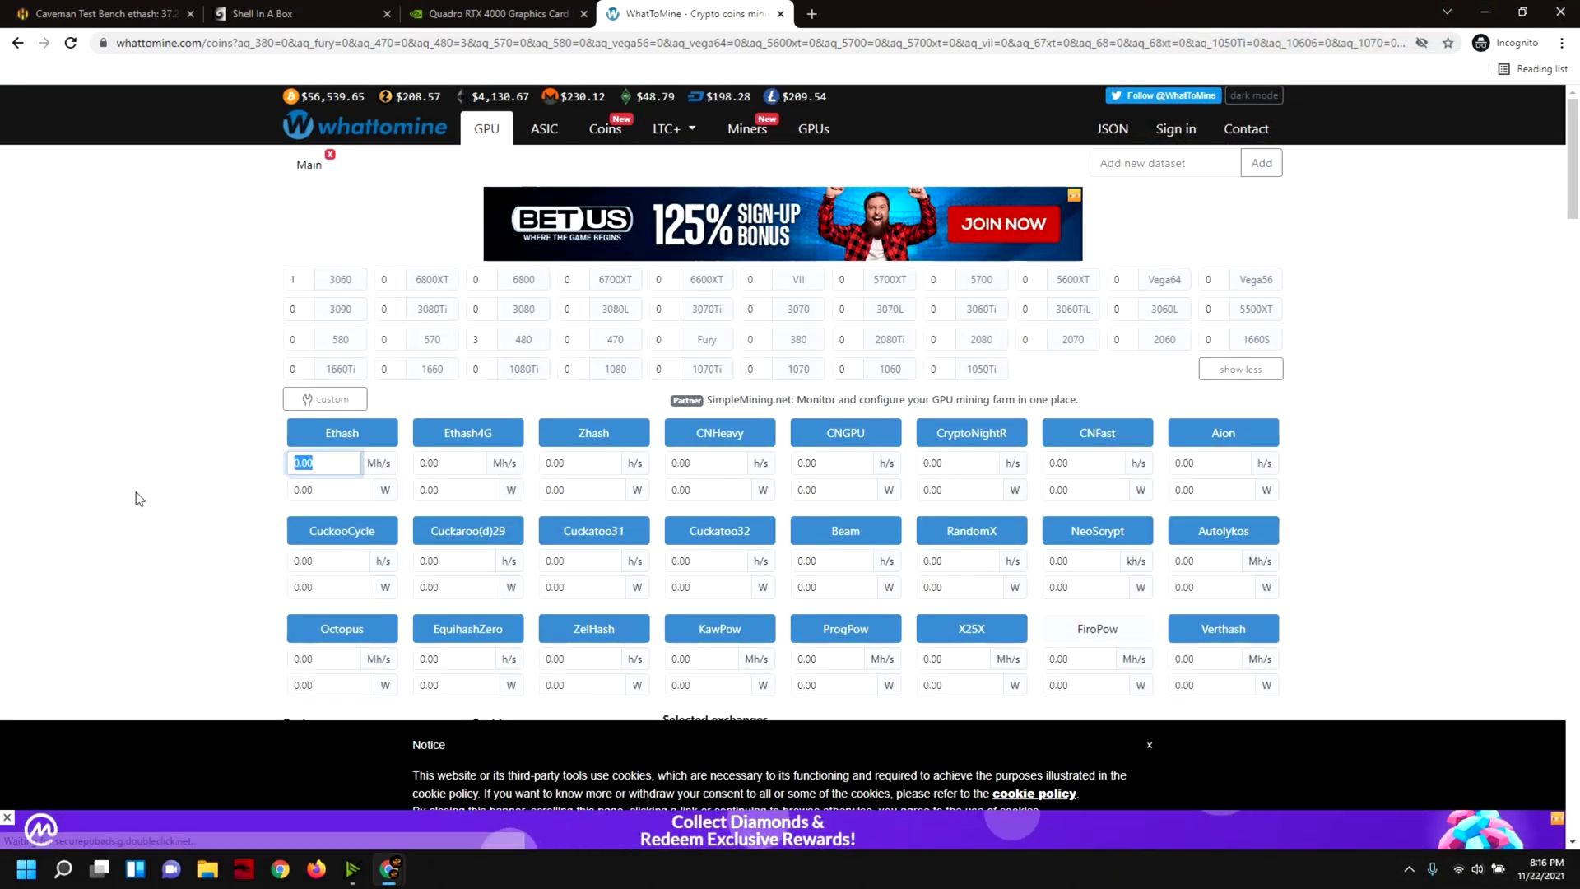
{"action": "type", "text": "37"}
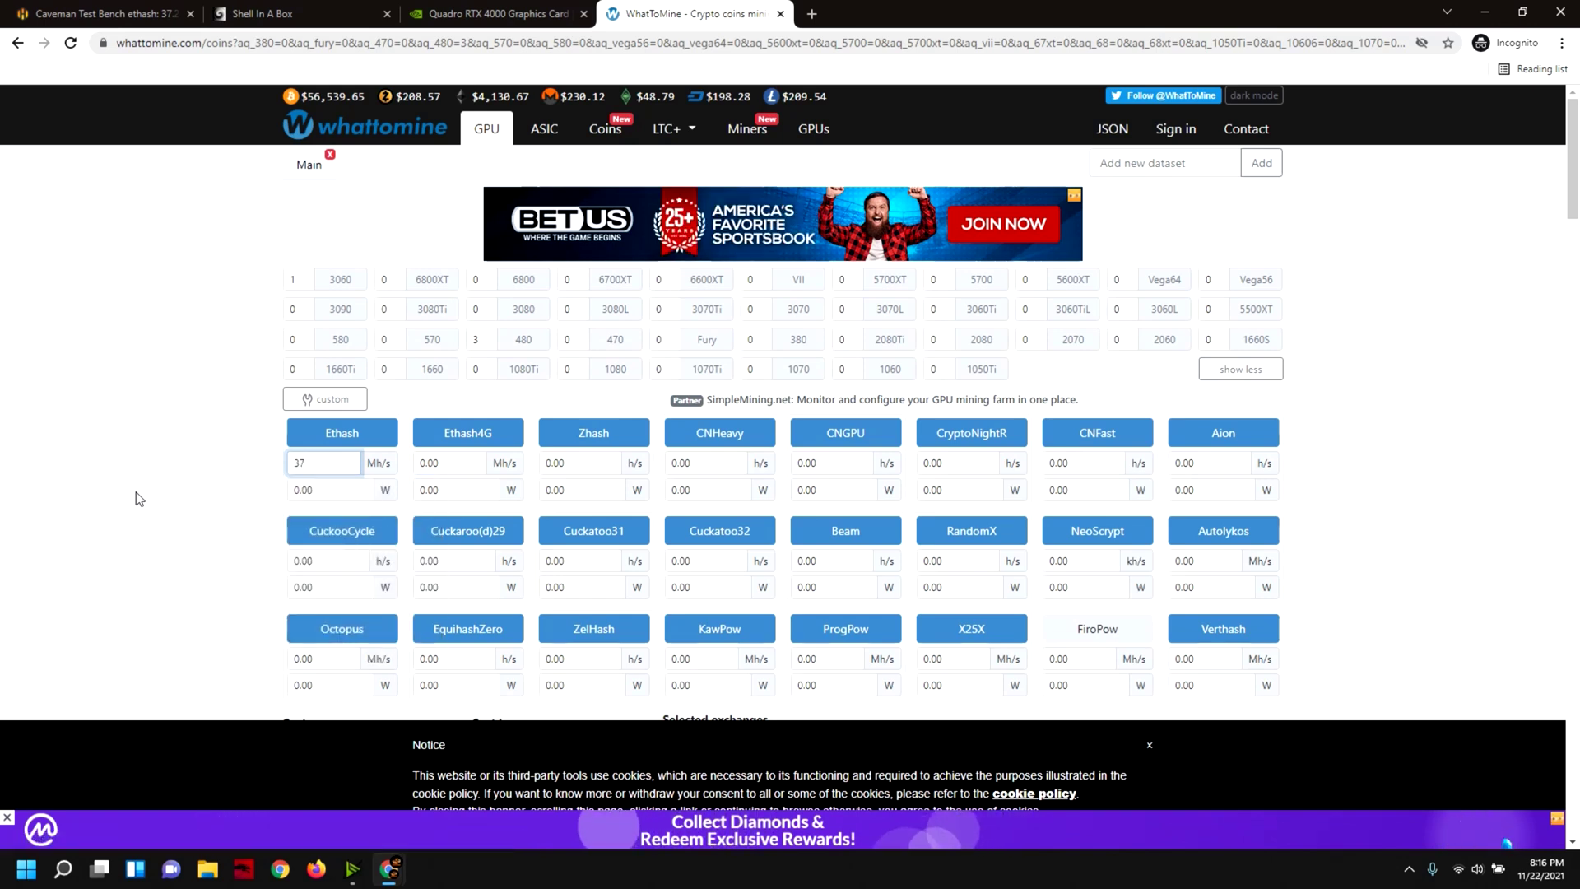
{"action": "type", "text": ".24"}
{"action": "key", "text": "Tab"}
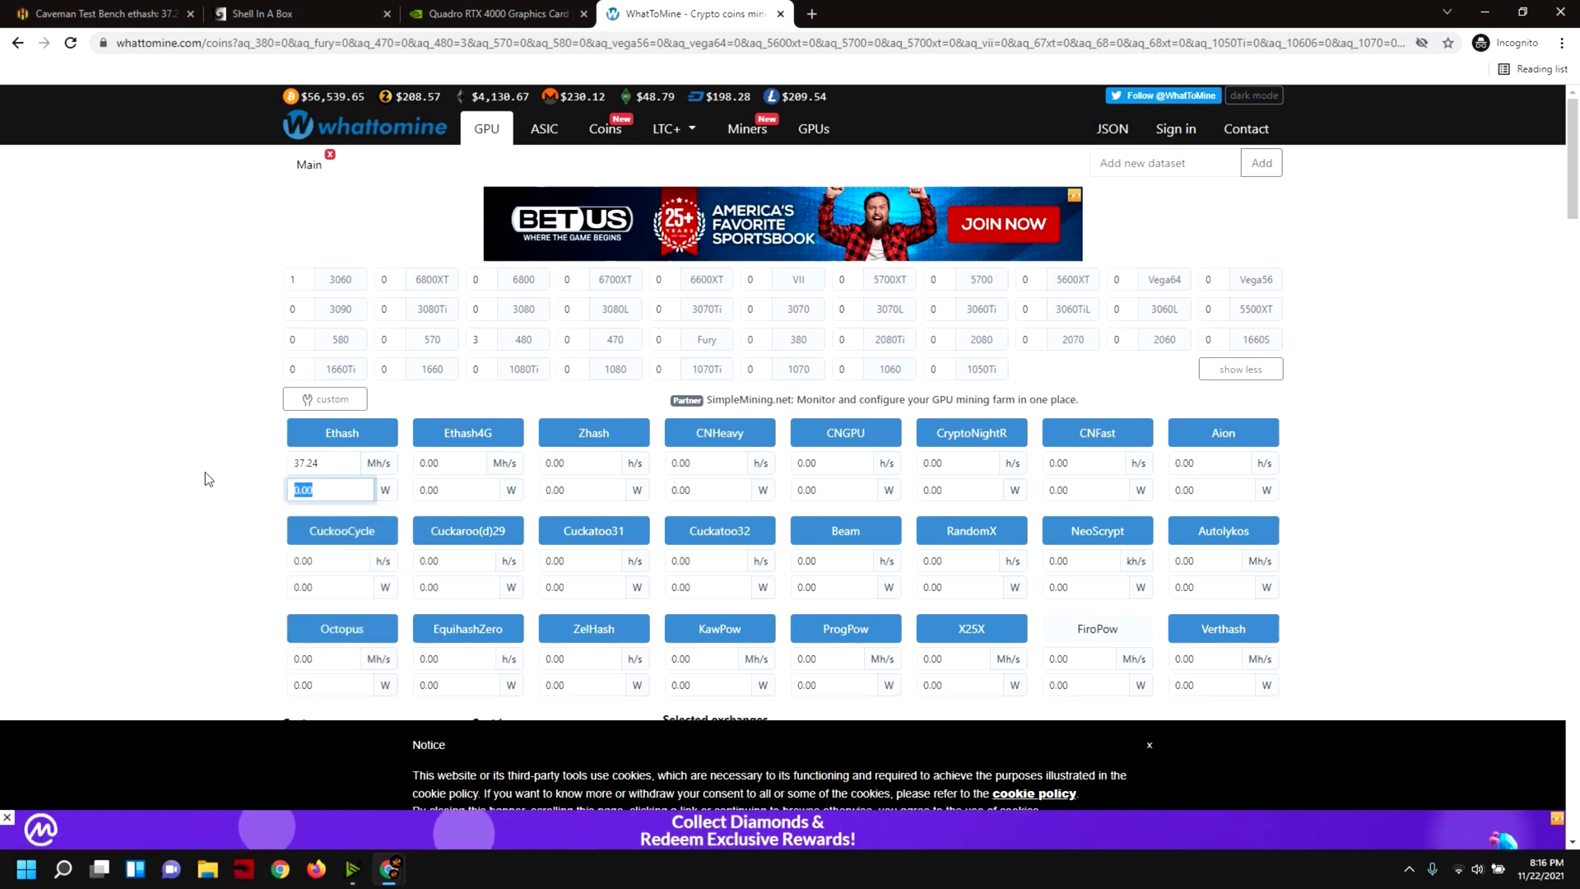
{"action": "type", "text": "126"}
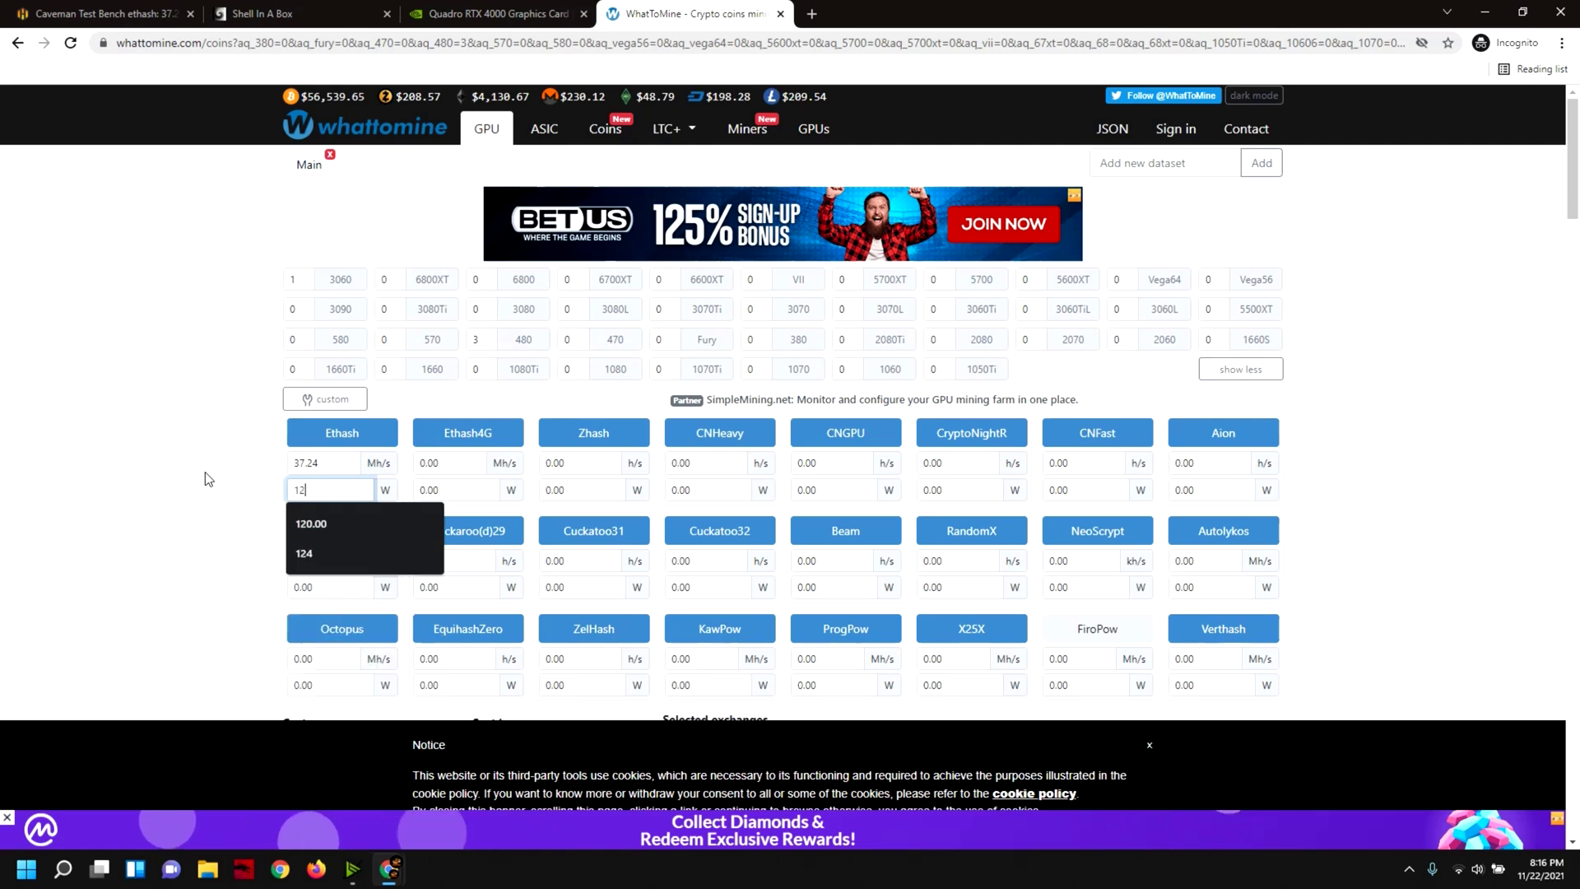
{"action": "scroll", "coordinate": [1214, 646], "scroll_direction": "down", "scroll_amount": 3}
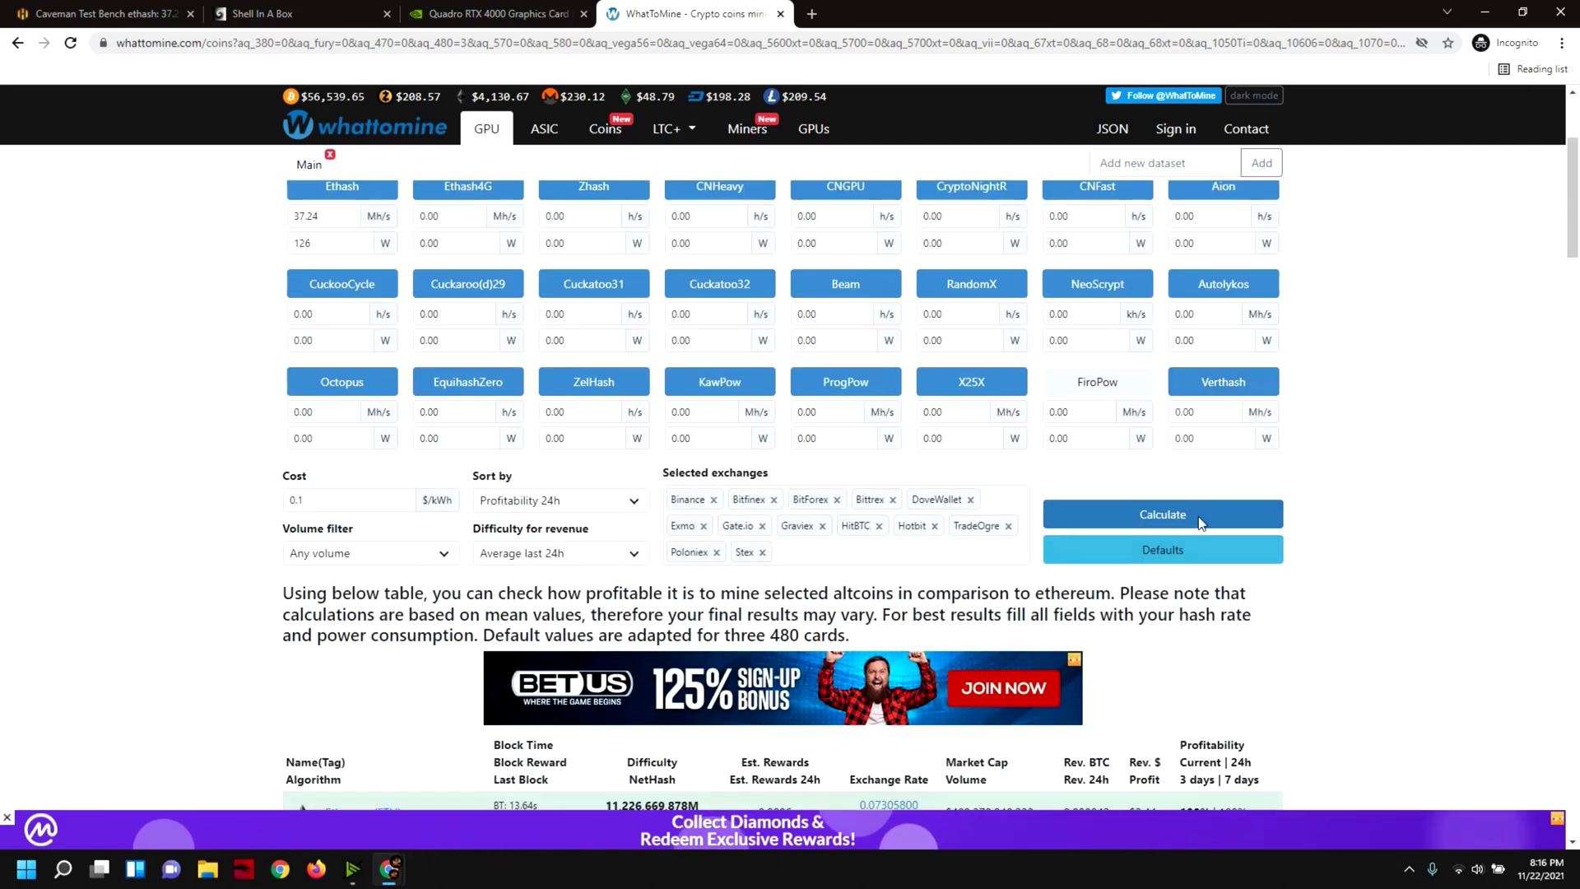
{"action": "left_click", "coordinate": [1182, 514]}
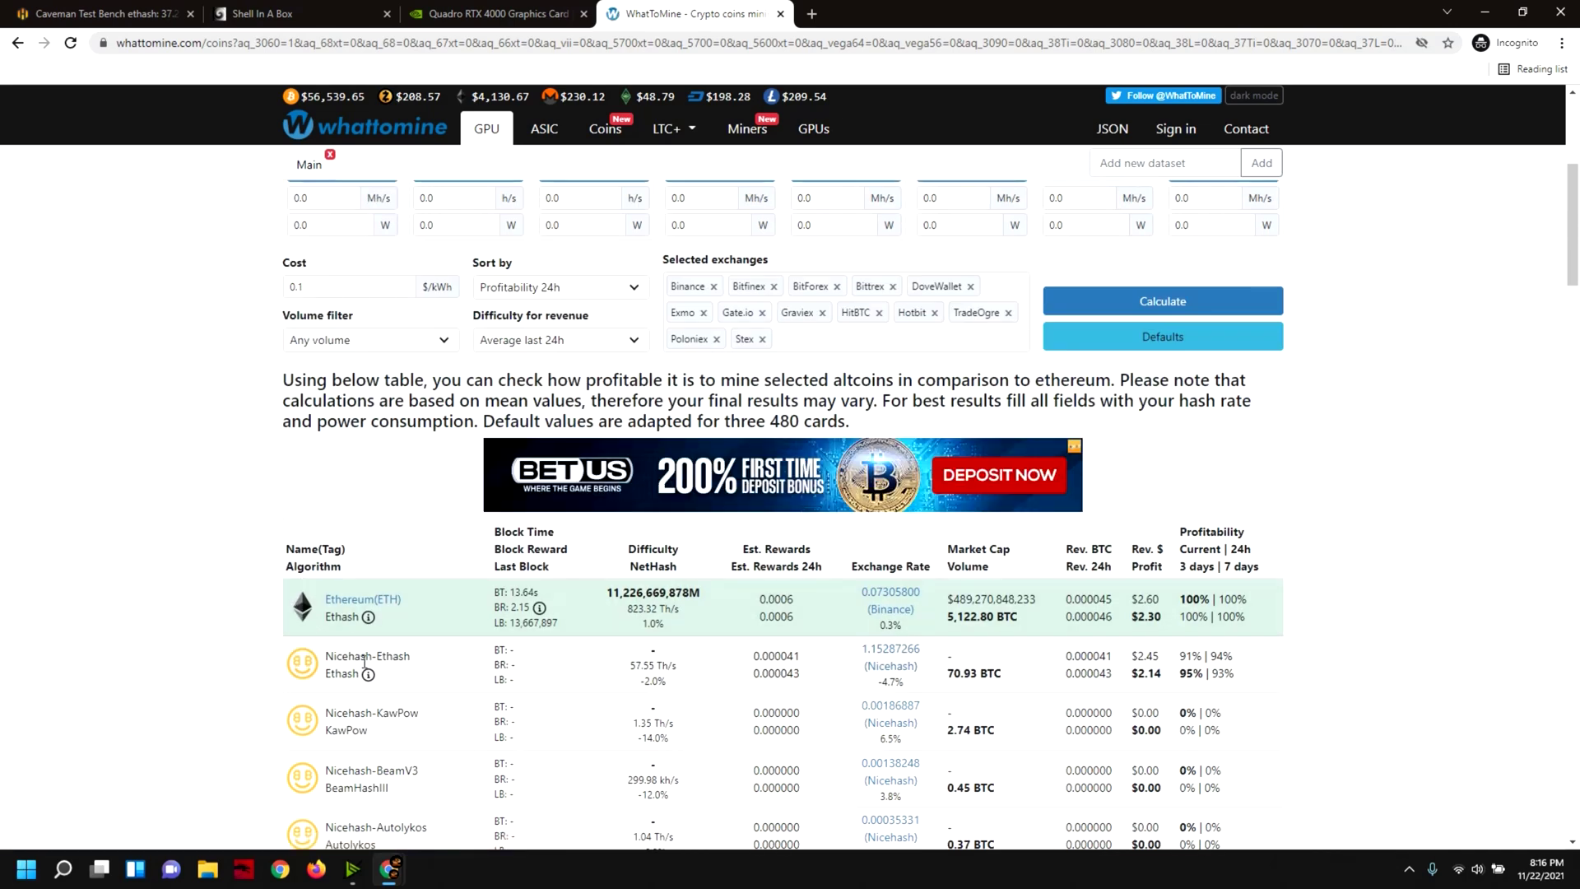
{"action": "left_click", "coordinate": [372, 607]}
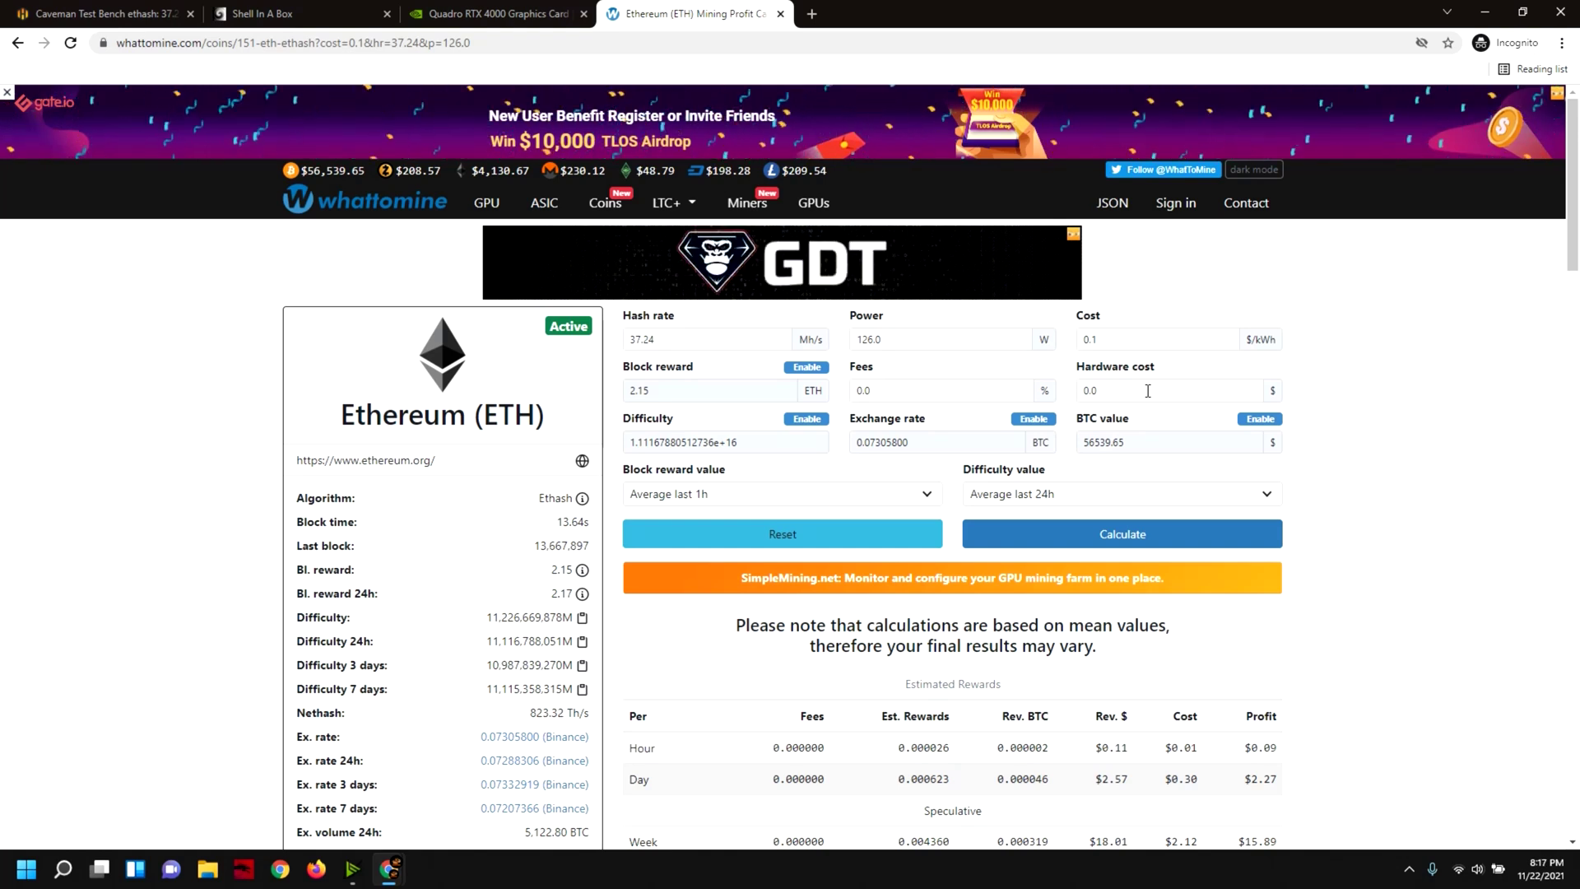
Set the Ethereum hardware cost to 999 and review the 439.84-day break-even
{"action": "double_click", "coordinate": [1147, 391]}
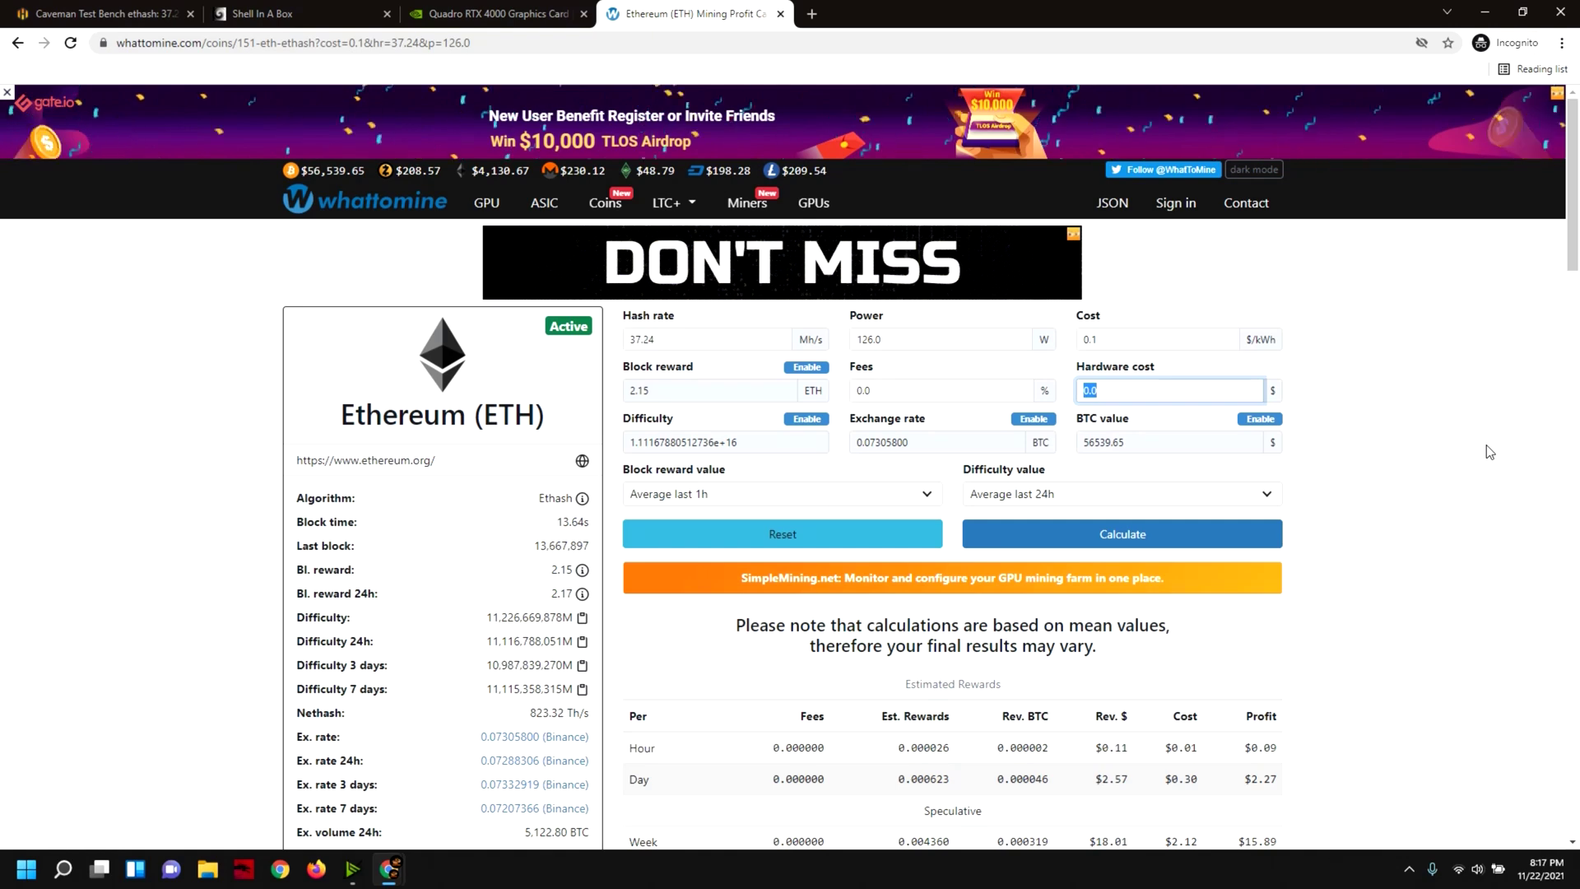
{"action": "type", "text": "999"}
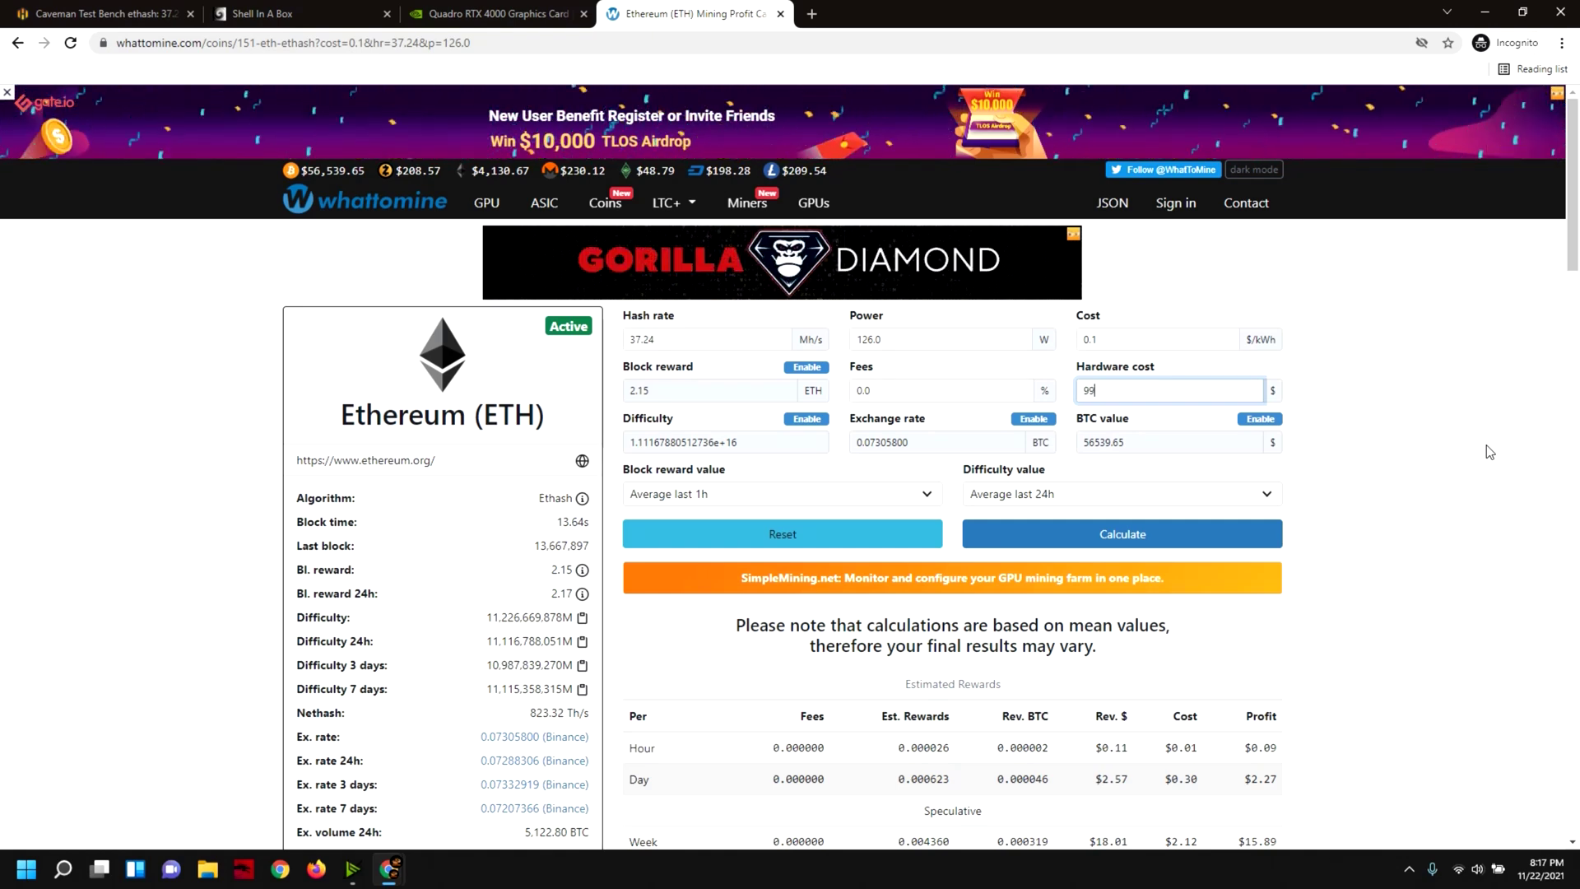
{"action": "key", "text": "Return"}
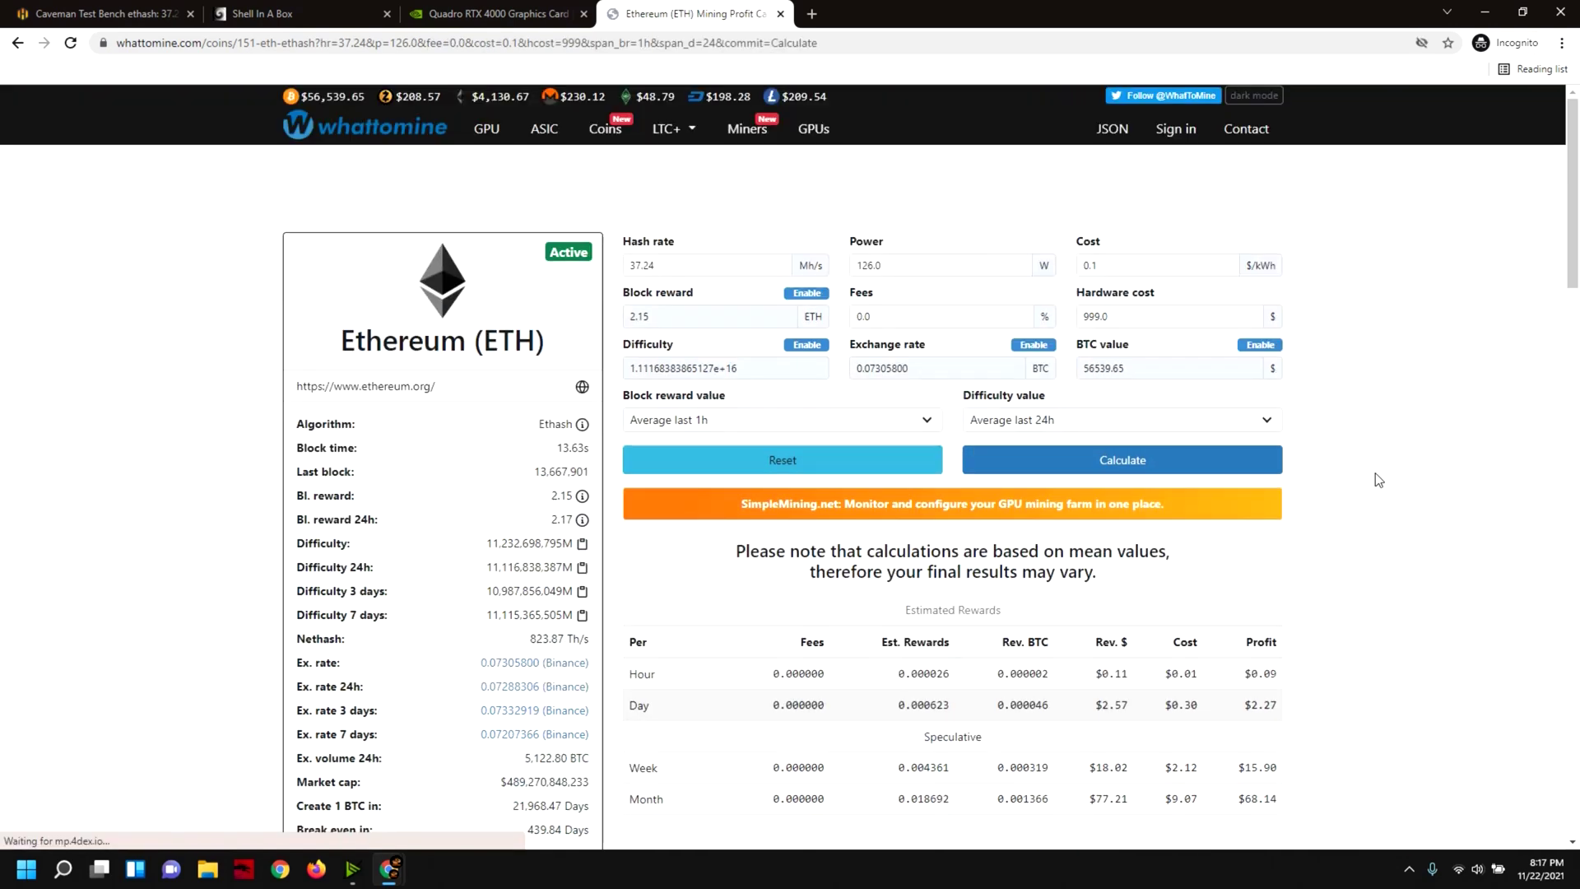
{"action": "scroll", "coordinate": [729, 604], "scroll_direction": "down", "scroll_amount": 2}
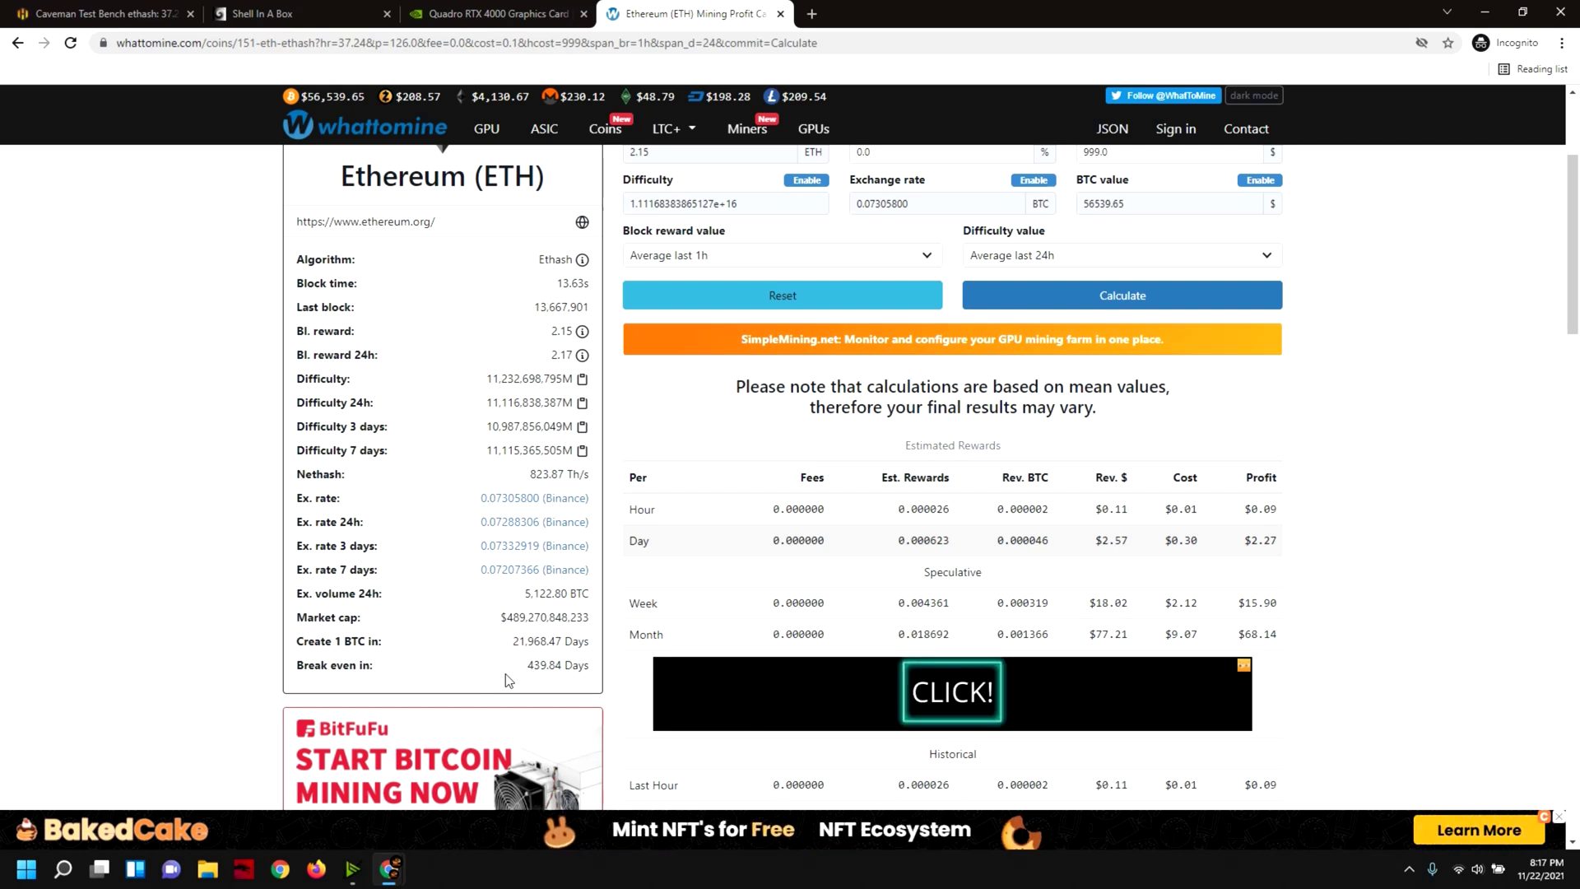
{"action": "scroll", "coordinate": [508, 680], "scroll_direction": "up", "scroll_amount": 2}
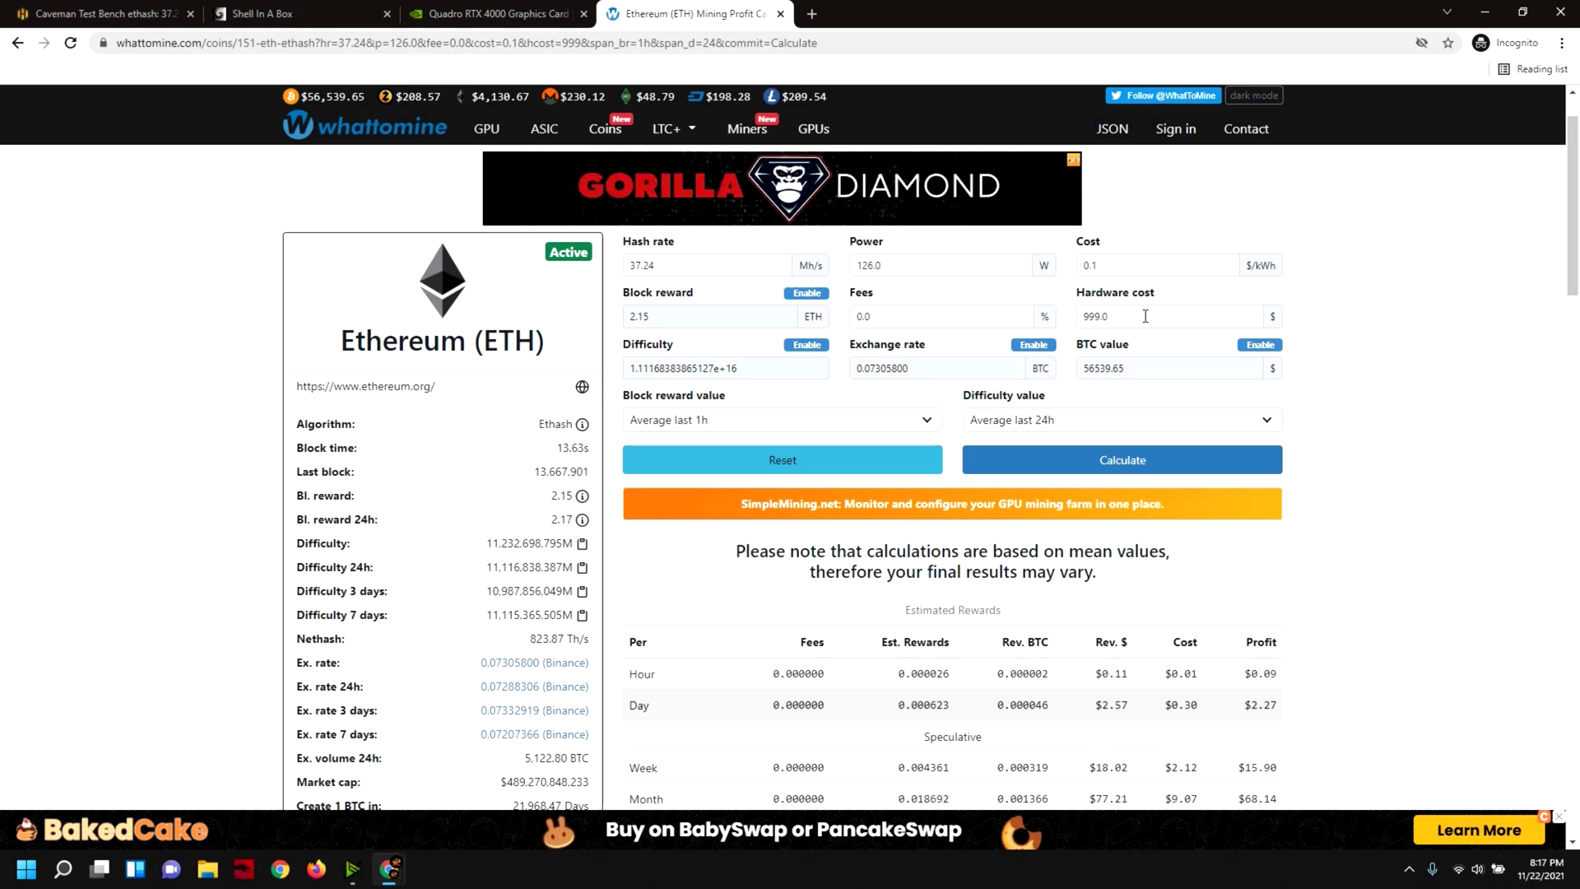
{"action": "double_click", "coordinate": [1147, 323]}
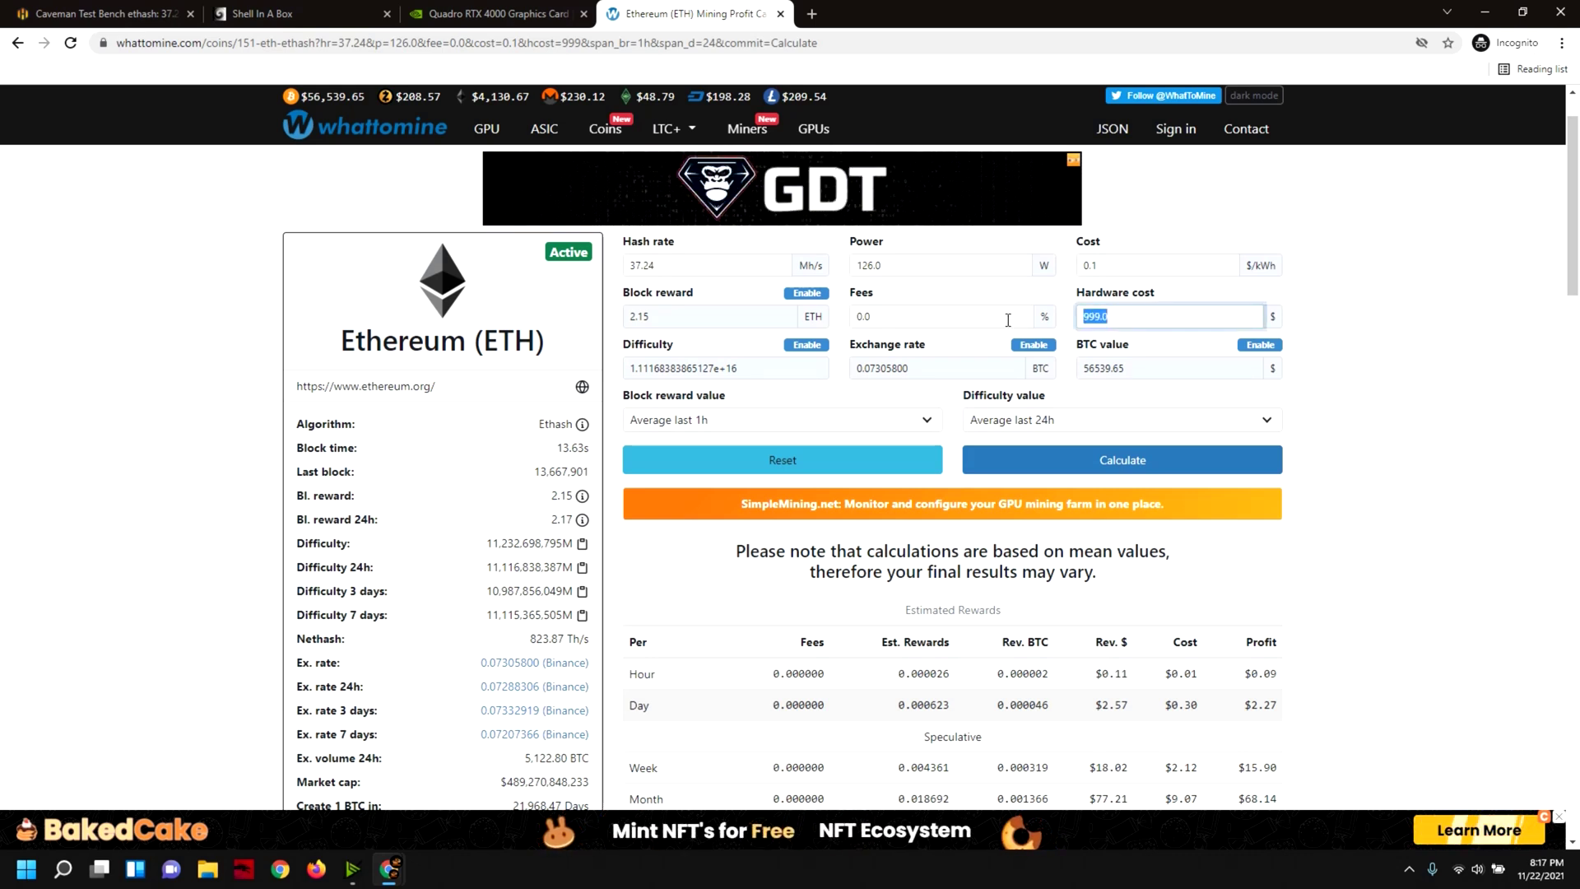
Recalculate with a 450 hardware cost and review the 198.13-day break-even
{"action": "type", "text": "450"}
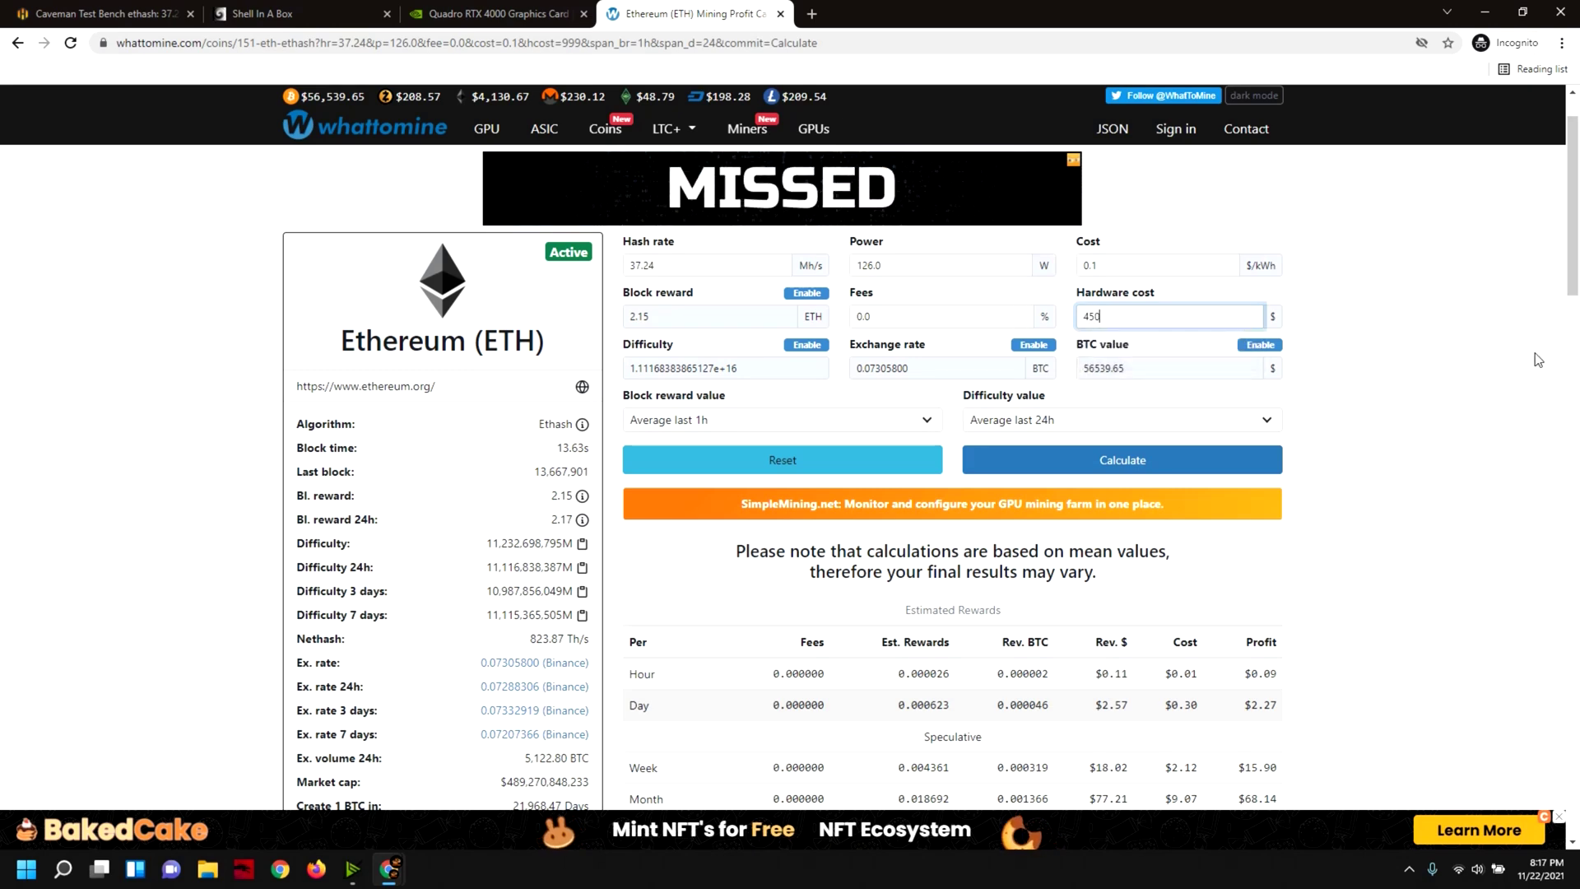
{"action": "left_click", "coordinate": [1106, 468]}
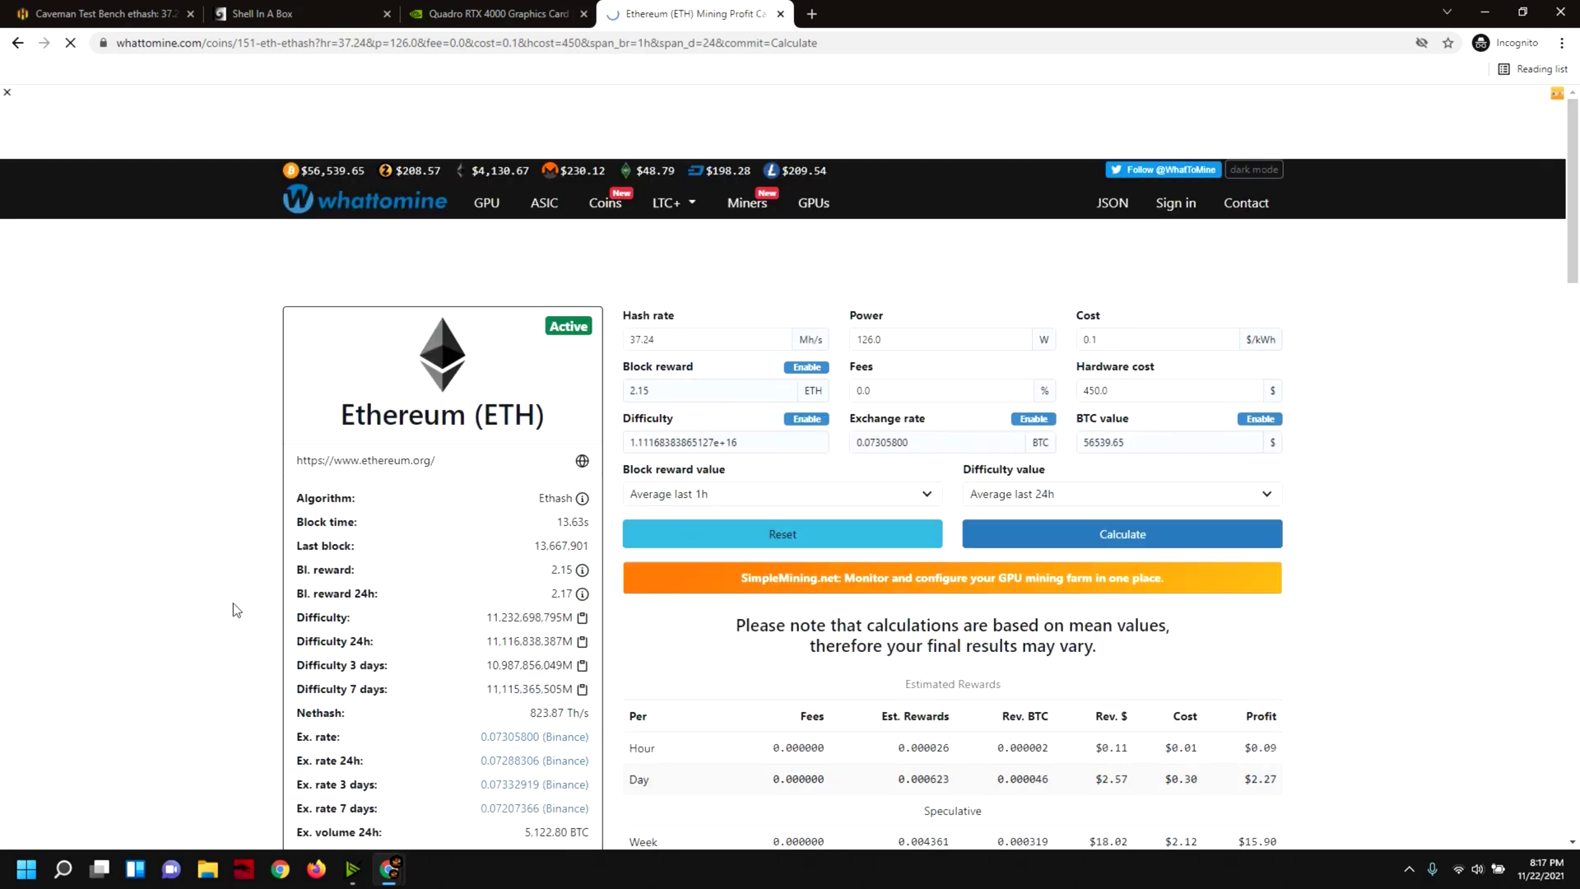
{"action": "scroll", "coordinate": [248, 594], "scroll_direction": "down", "scroll_amount": 5}
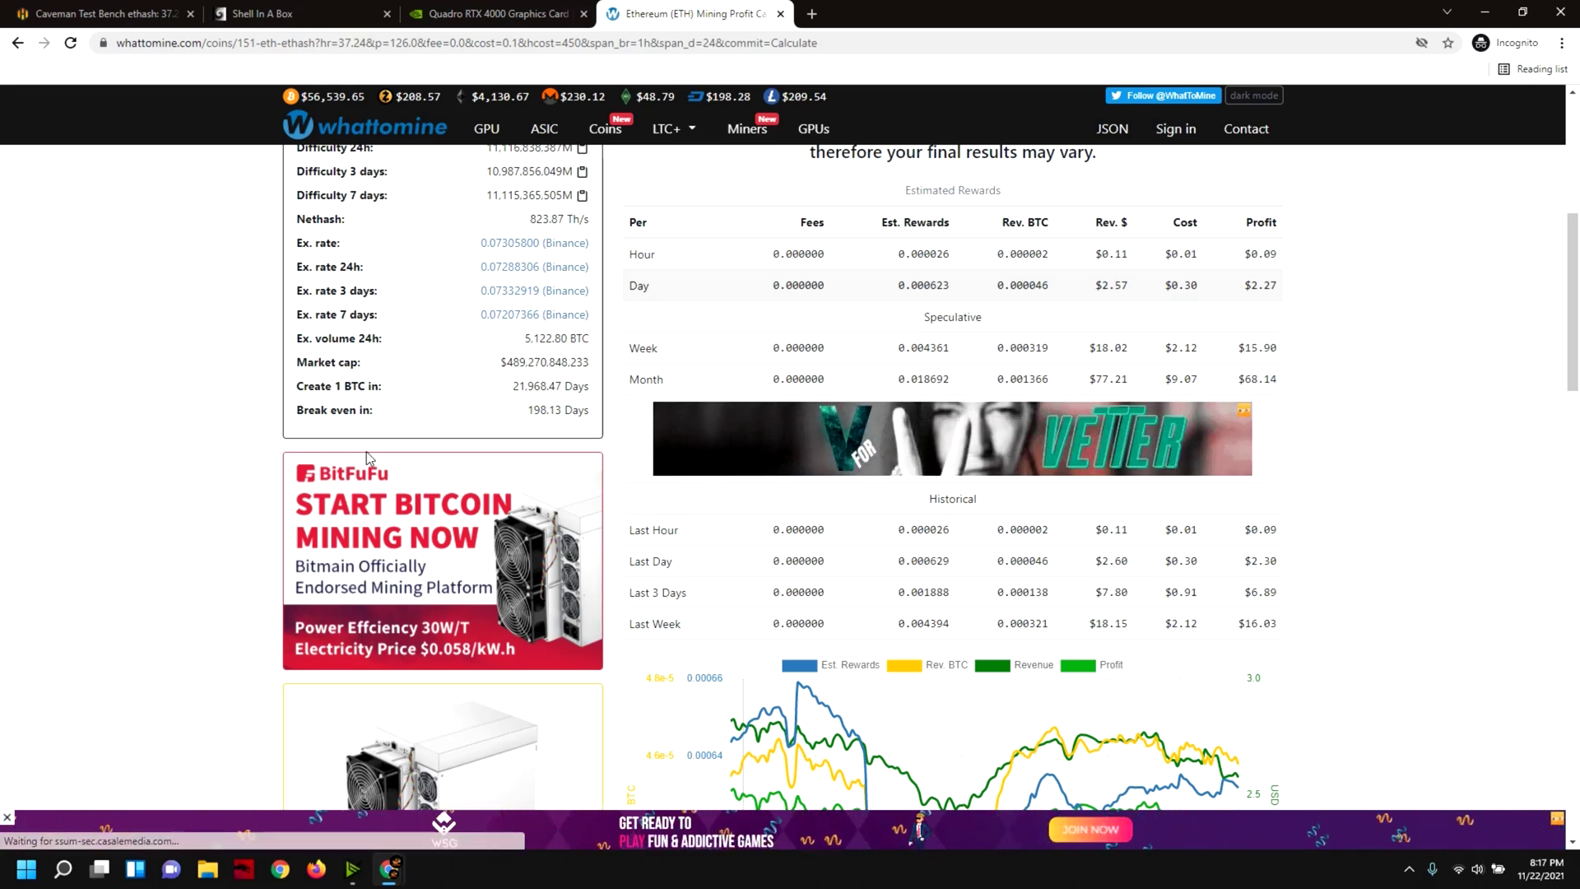
{"action": "scroll", "coordinate": [194, 497], "scroll_direction": "up", "scroll_amount": 5}
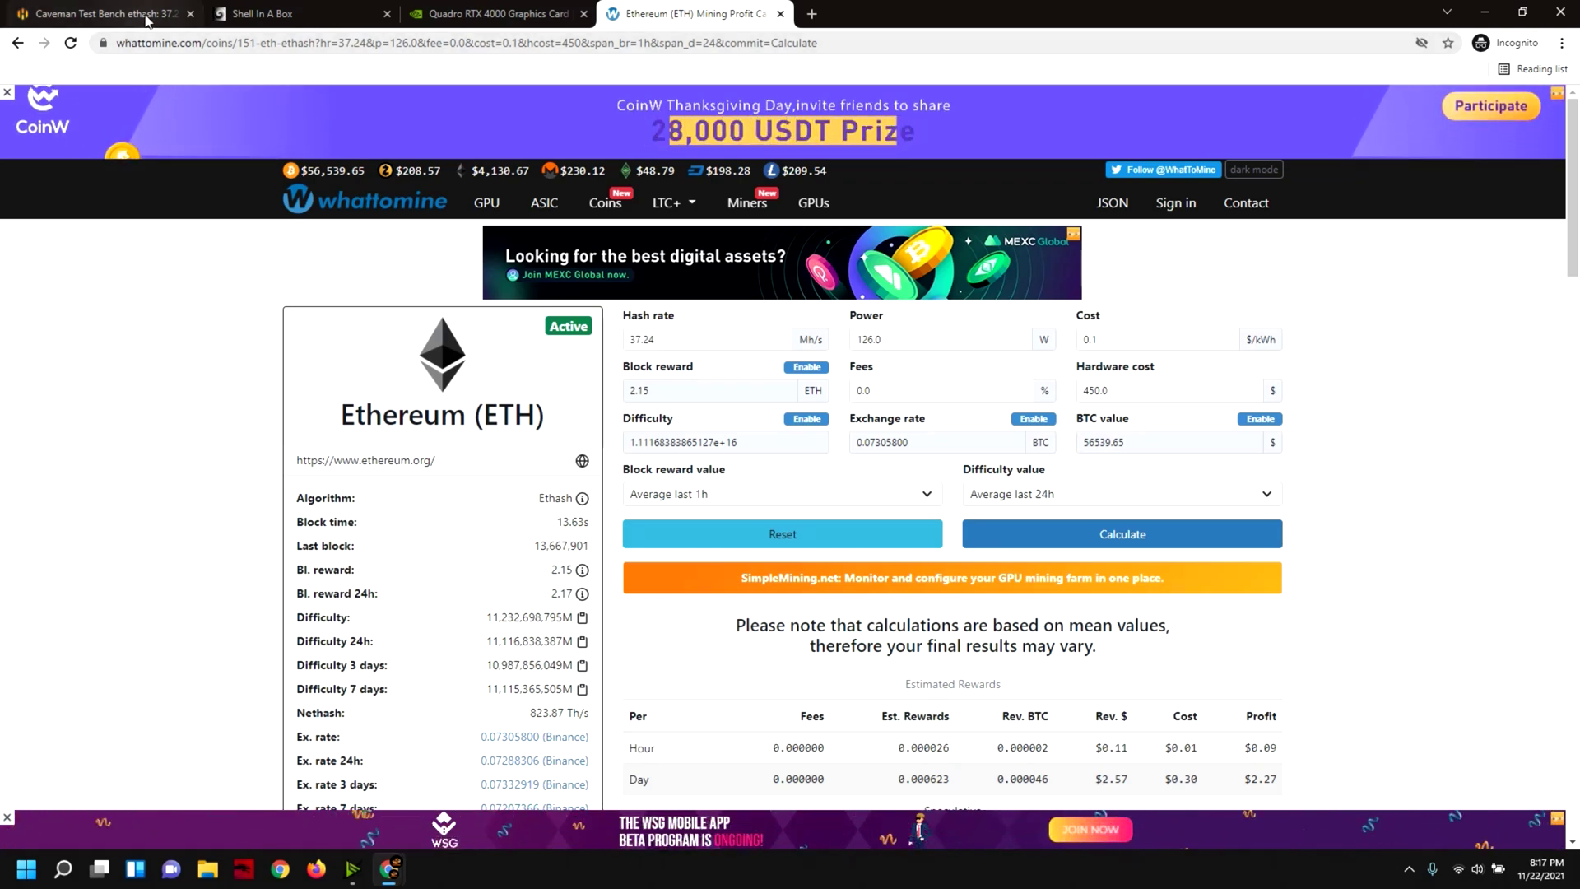
{"action": "left_click", "coordinate": [107, 13]}
Dismiss the remote shell notice and open the Caveman Test Bench worker running RVN TEST
{"action": "left_click", "coordinate": [1167, 203]}
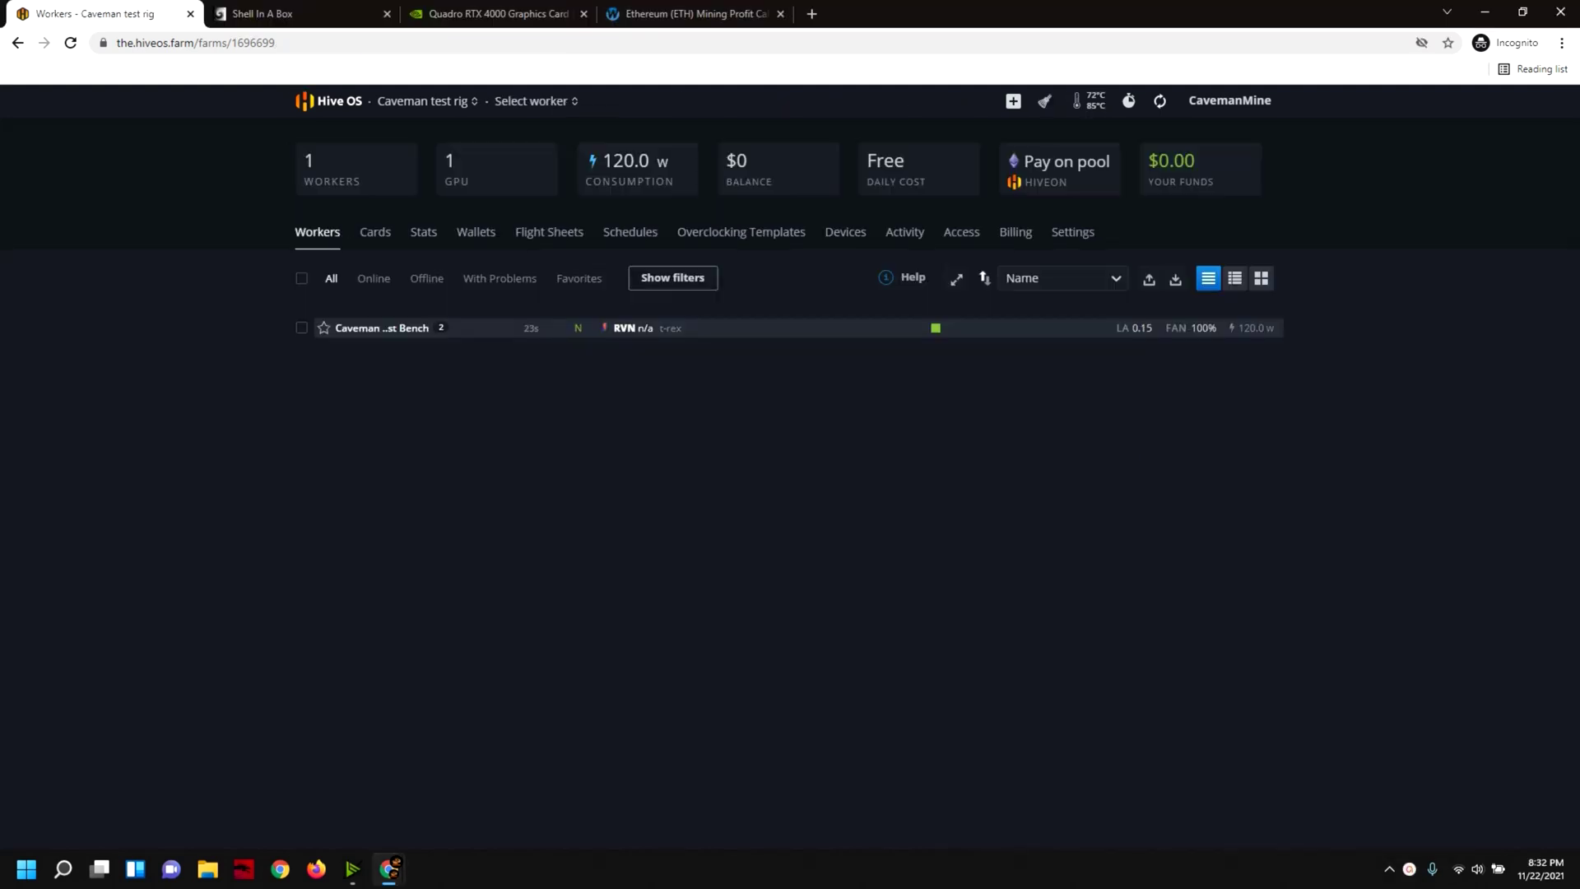
{"action": "left_click", "coordinate": [387, 329]}
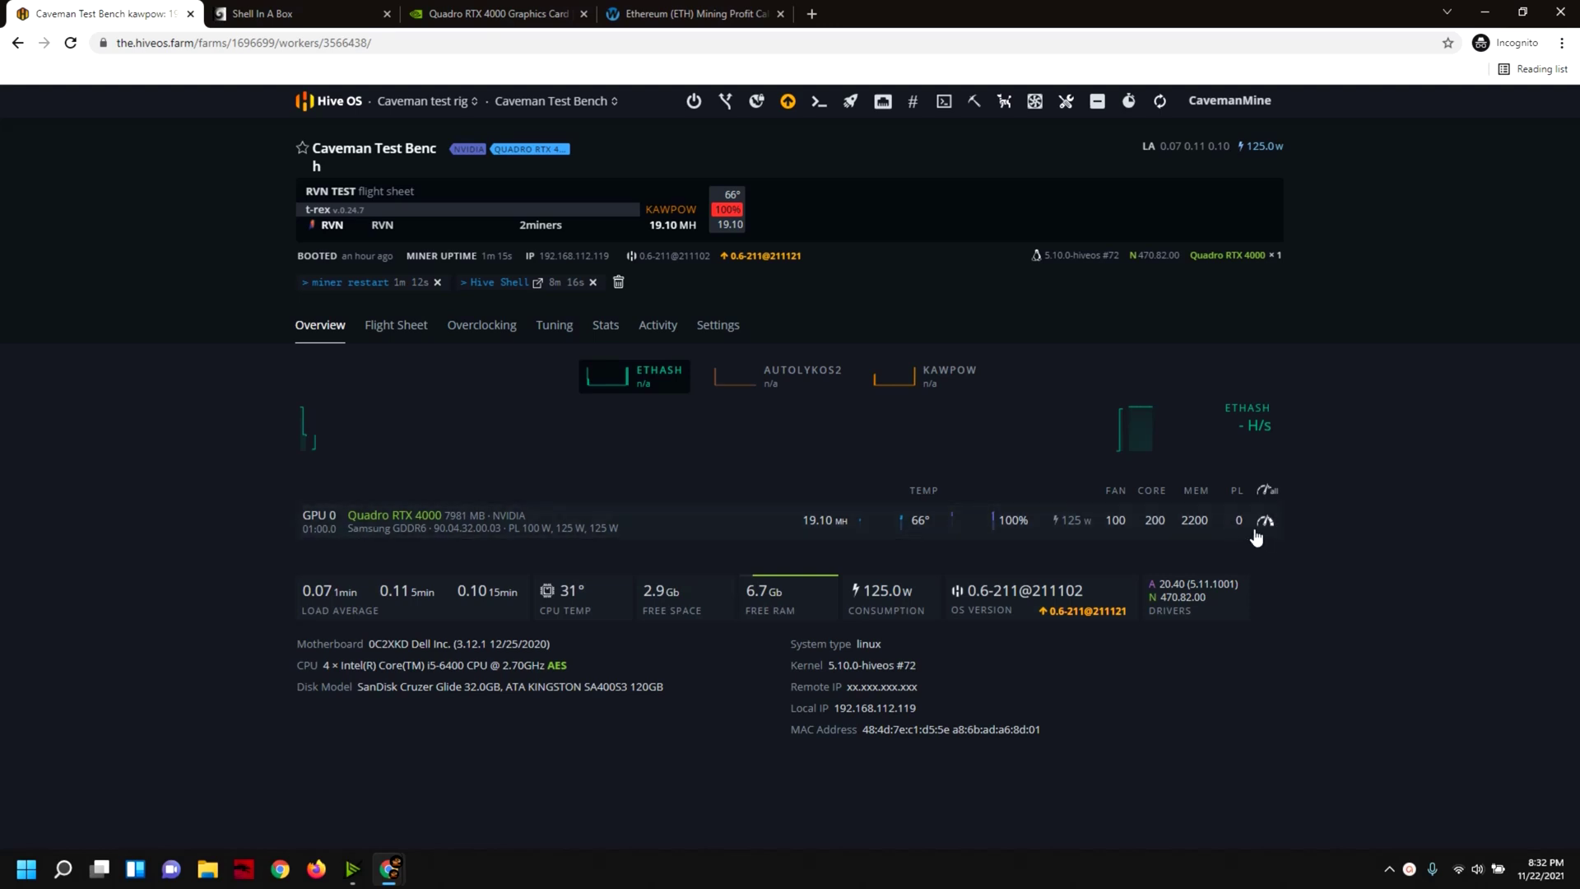
Start a Hive Shell and view the T-Rex miner log showing KawPow at about 19.10 MH/s
{"action": "left_click", "coordinate": [944, 100]}
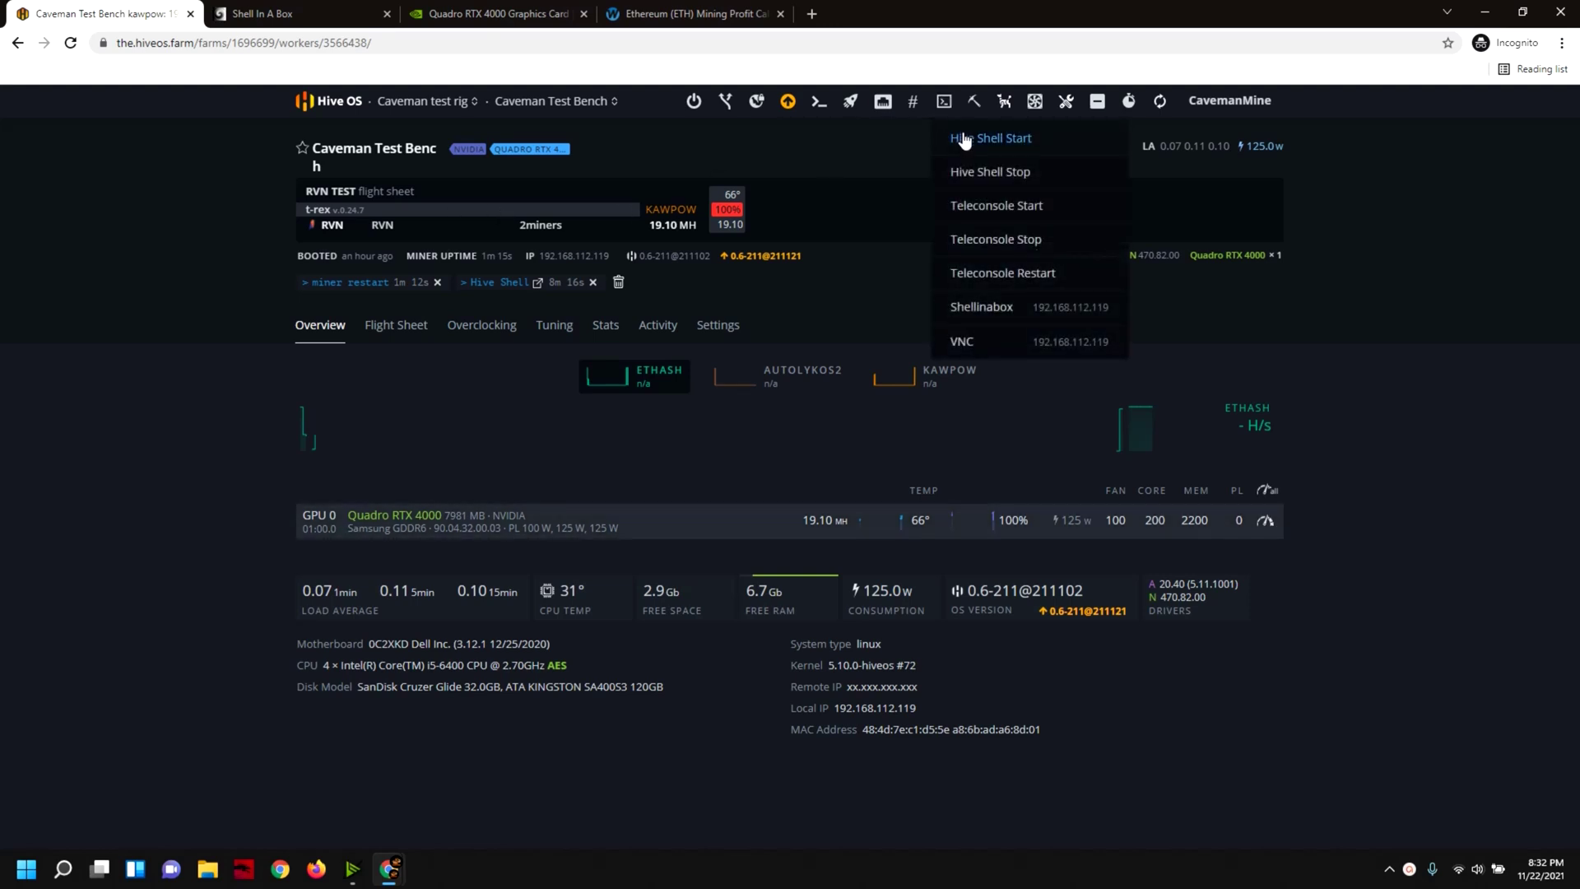
{"action": "left_click", "coordinate": [965, 140]}
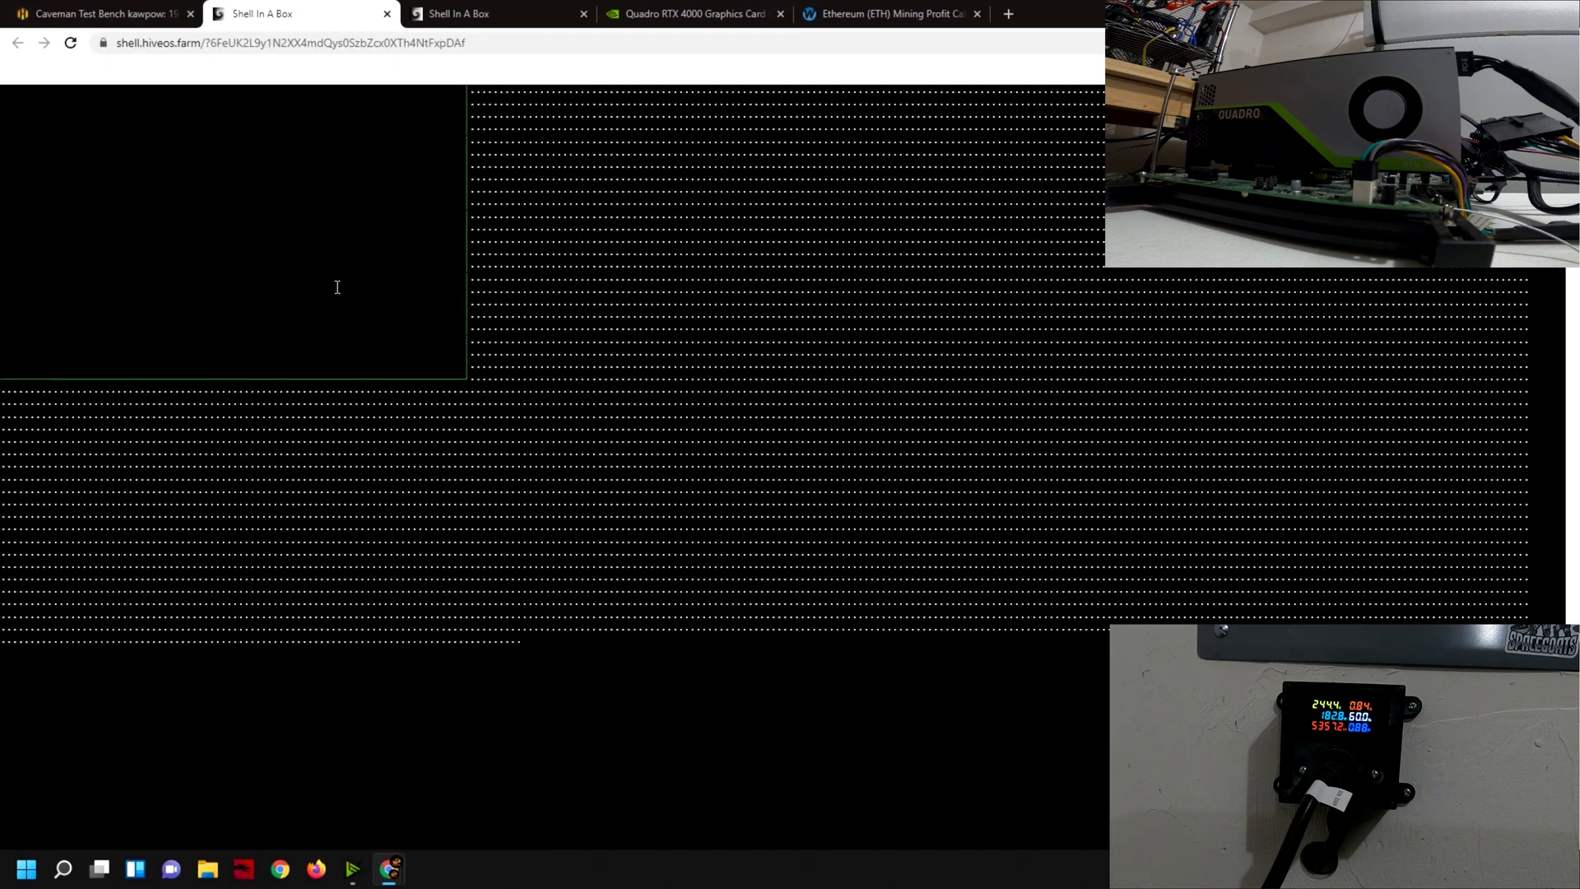
{"action": "type", "text": "miner"}
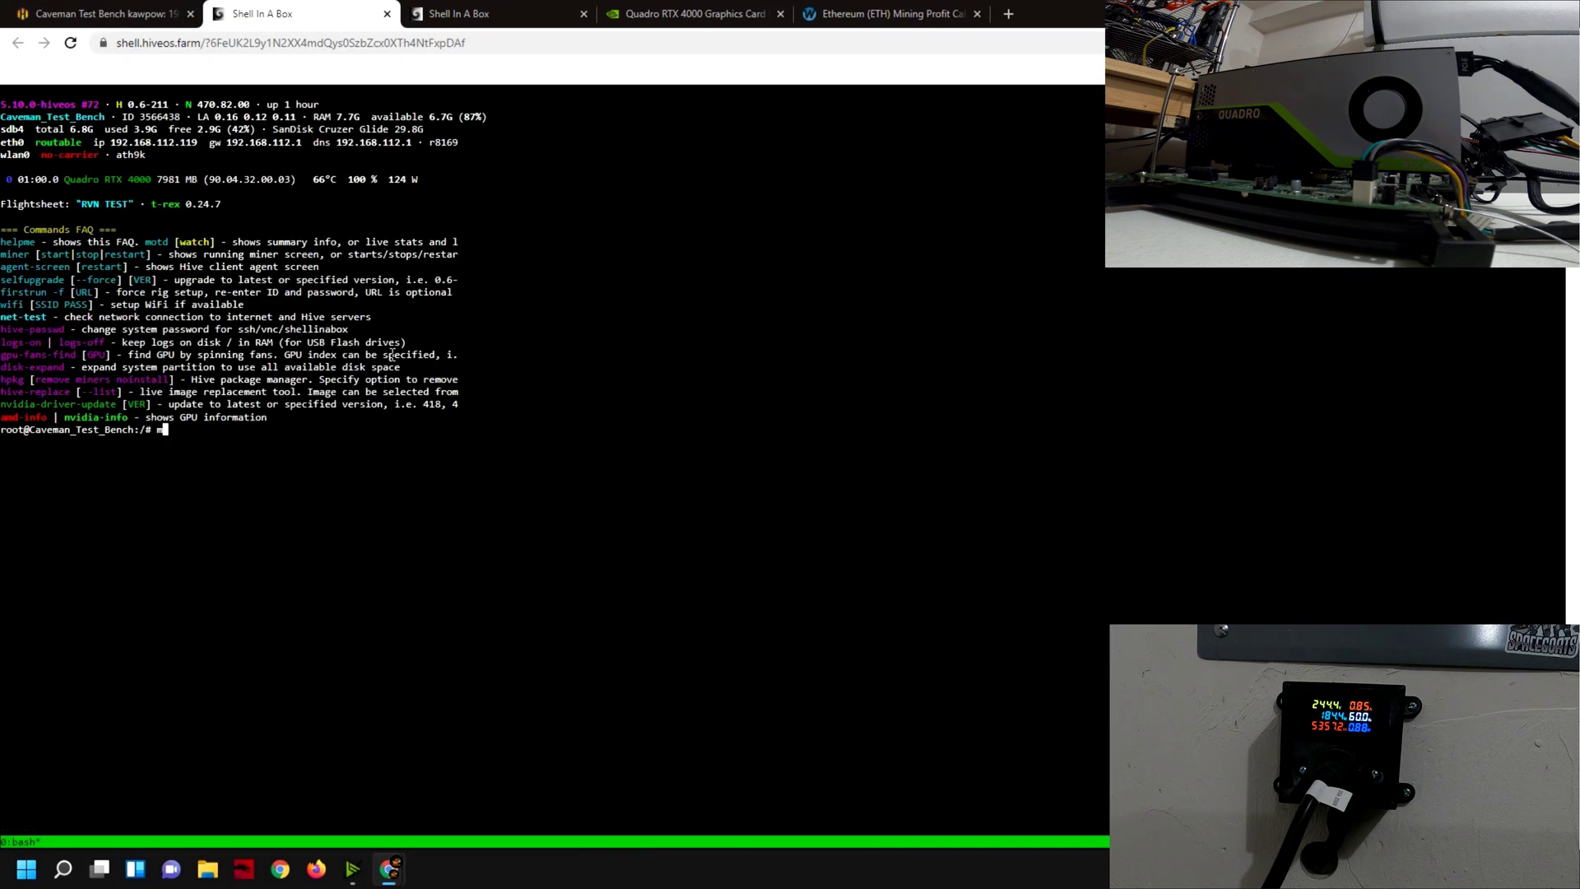
{"action": "key", "text": "Return"}
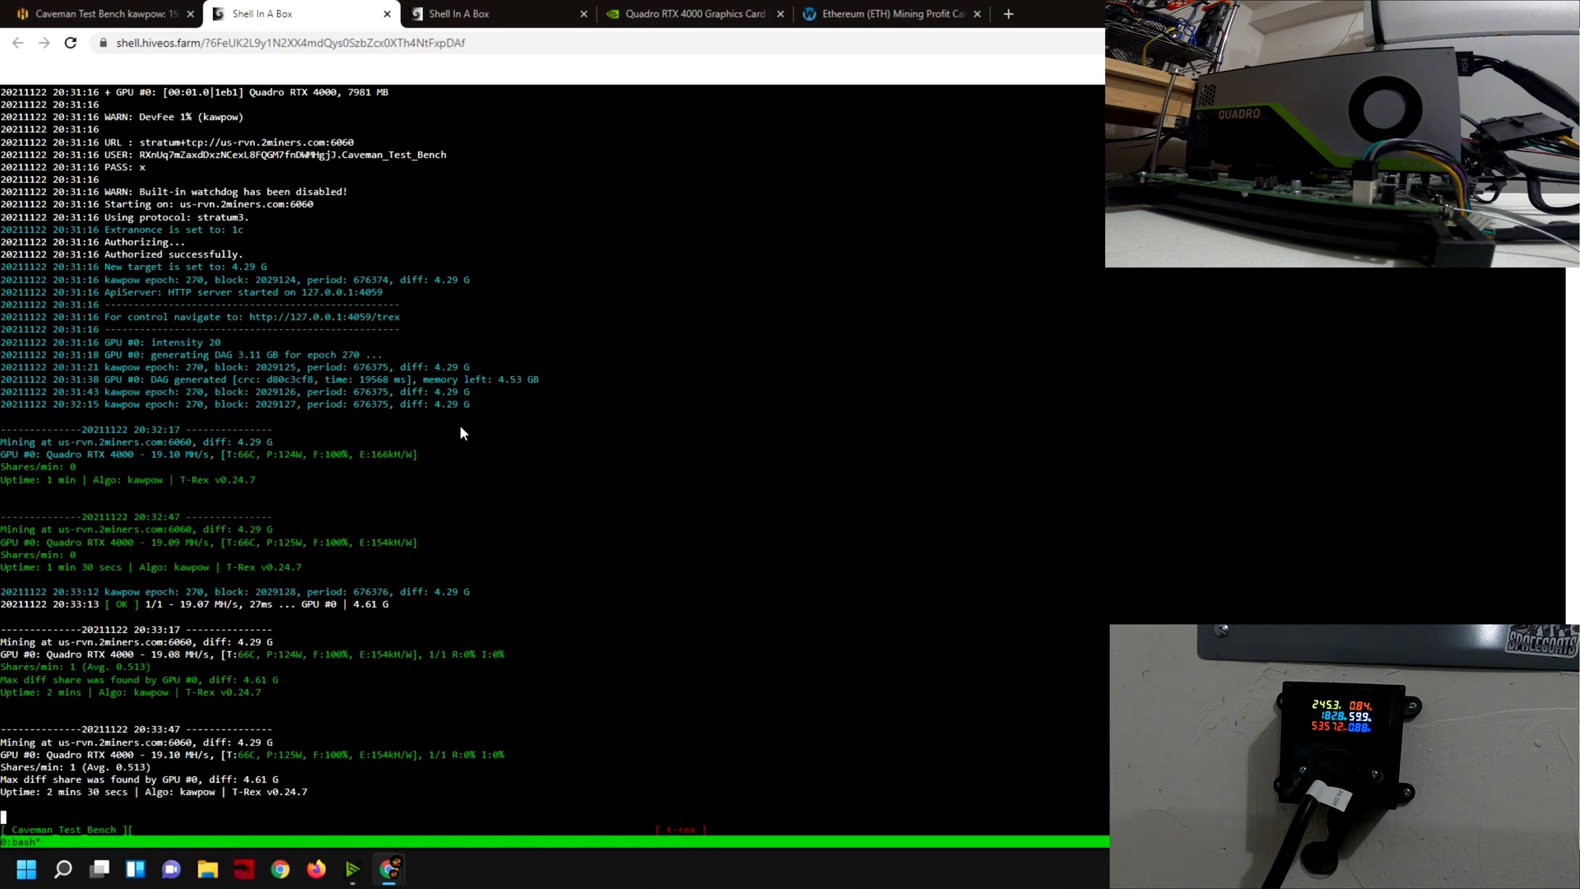
{"action": "key", "text": "ctrl+a"}
{"action": "key", "text": "w"}
{"action": "left_click", "coordinate": [874, 17]}
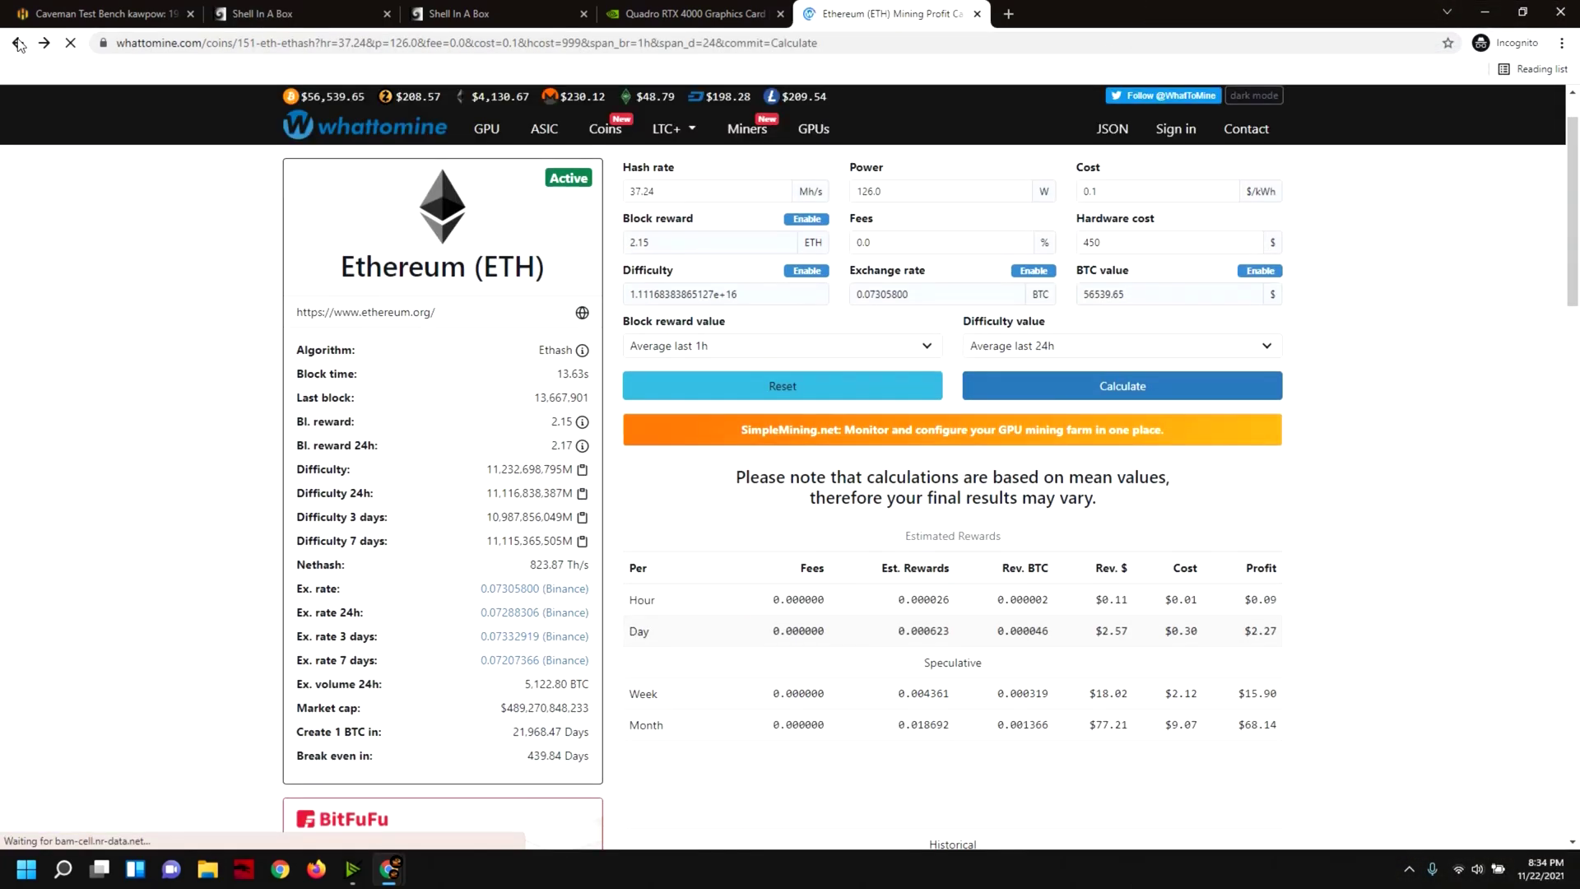
Calculate KawPow at 19.09 Mh/s and 180 W, comparing Ravencoin's $1.49 daily profit with Ethereum's $2.30
{"action": "left_click", "coordinate": [18, 43]}
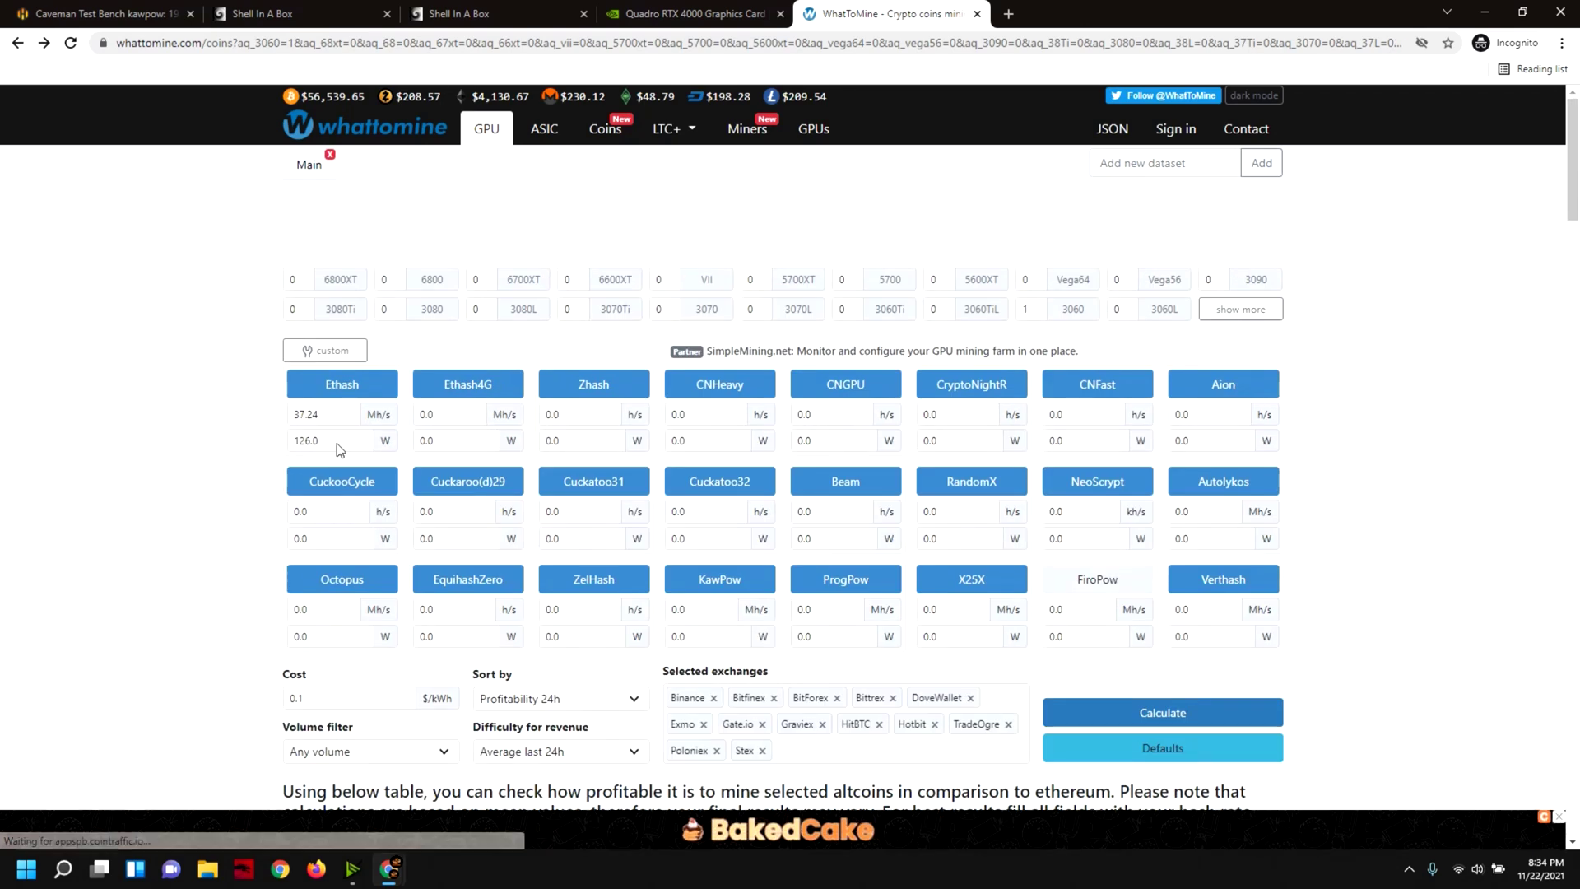
{"action": "left_click", "coordinate": [702, 609]}
{"action": "type", "text": "19"}
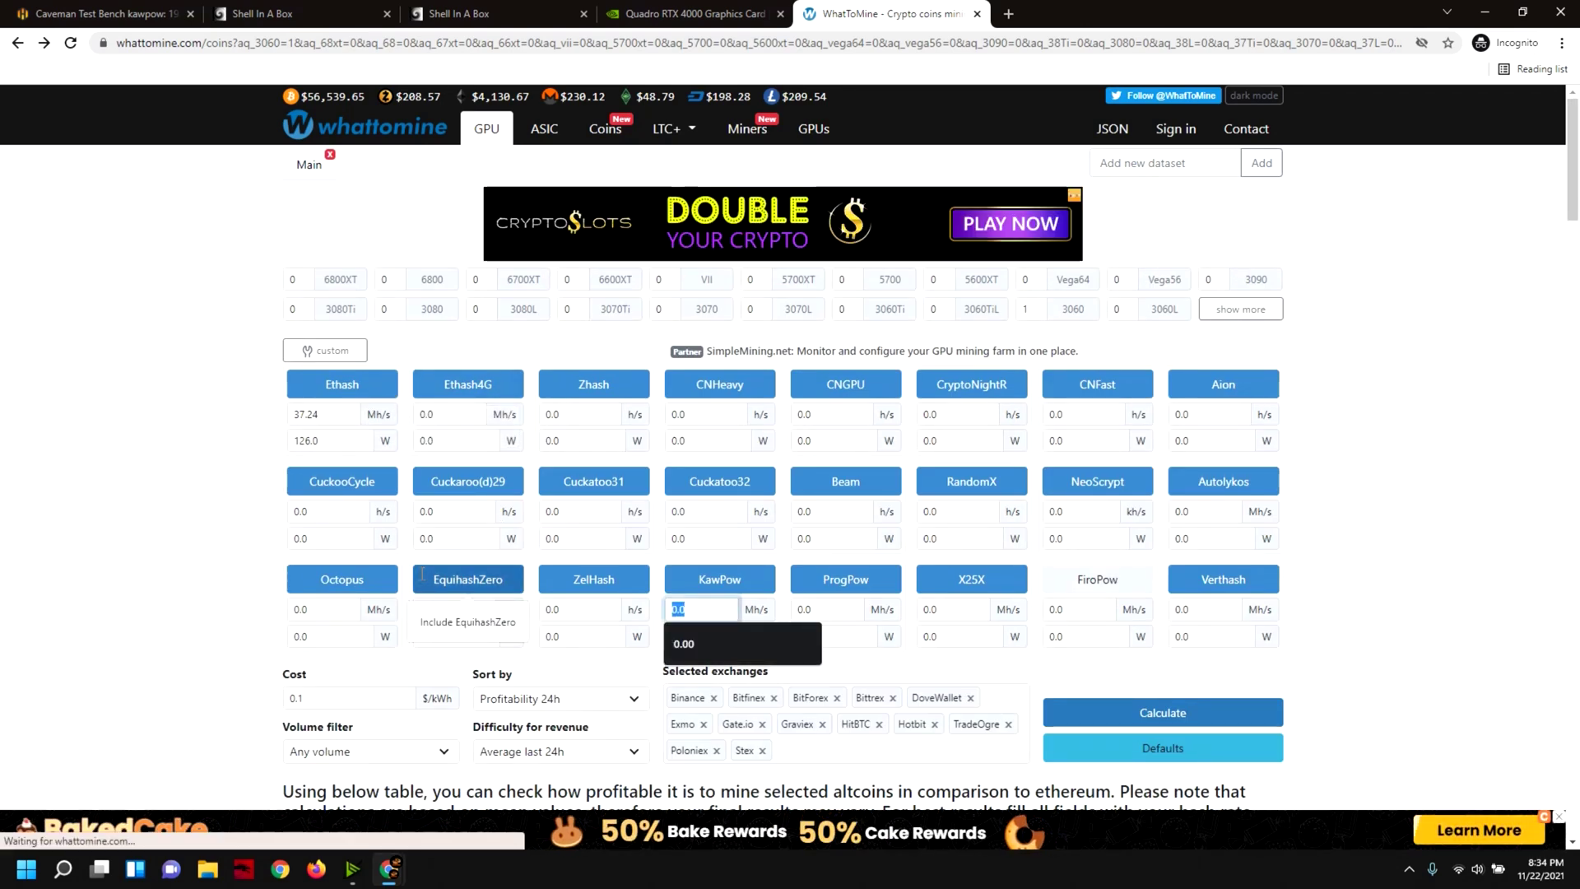
{"action": "type", "text": ".09"}
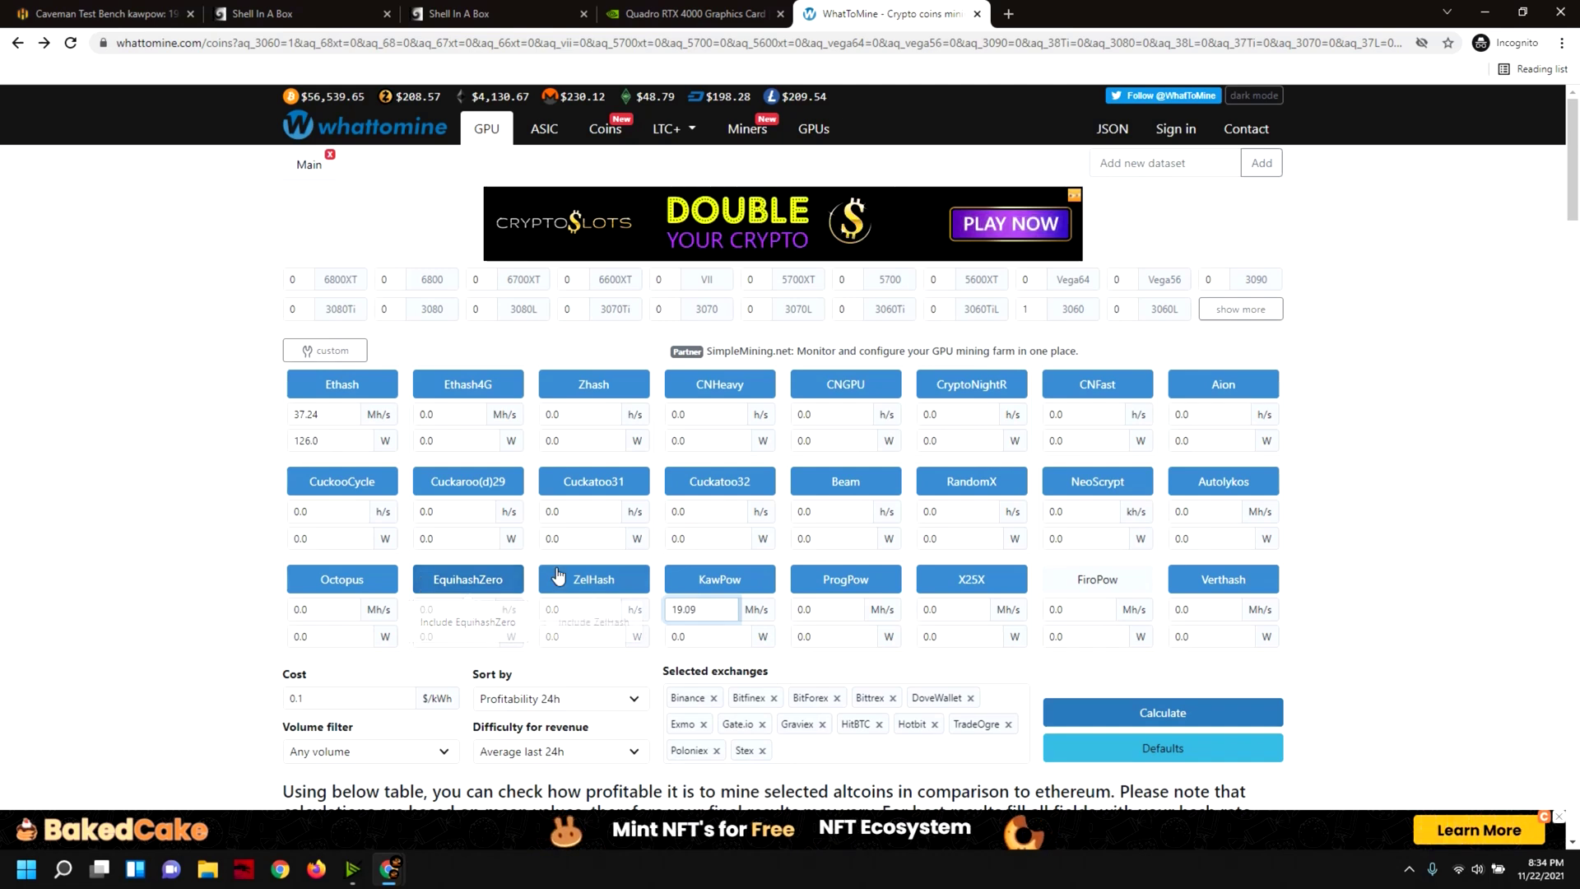
{"action": "left_click", "coordinate": [726, 640]}
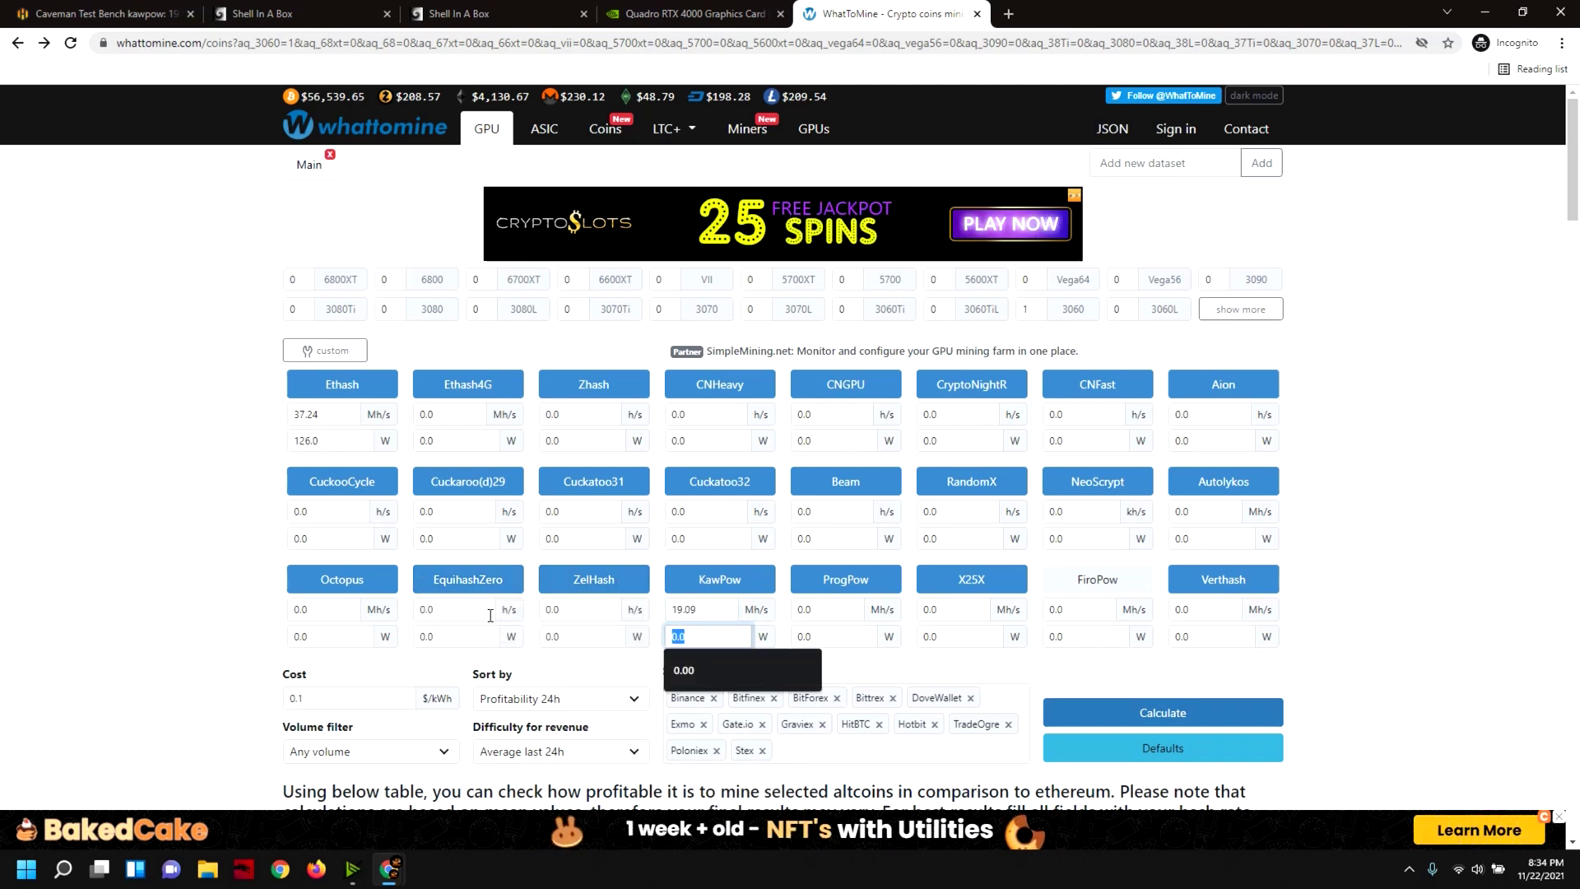
{"action": "type", "text": "180"}
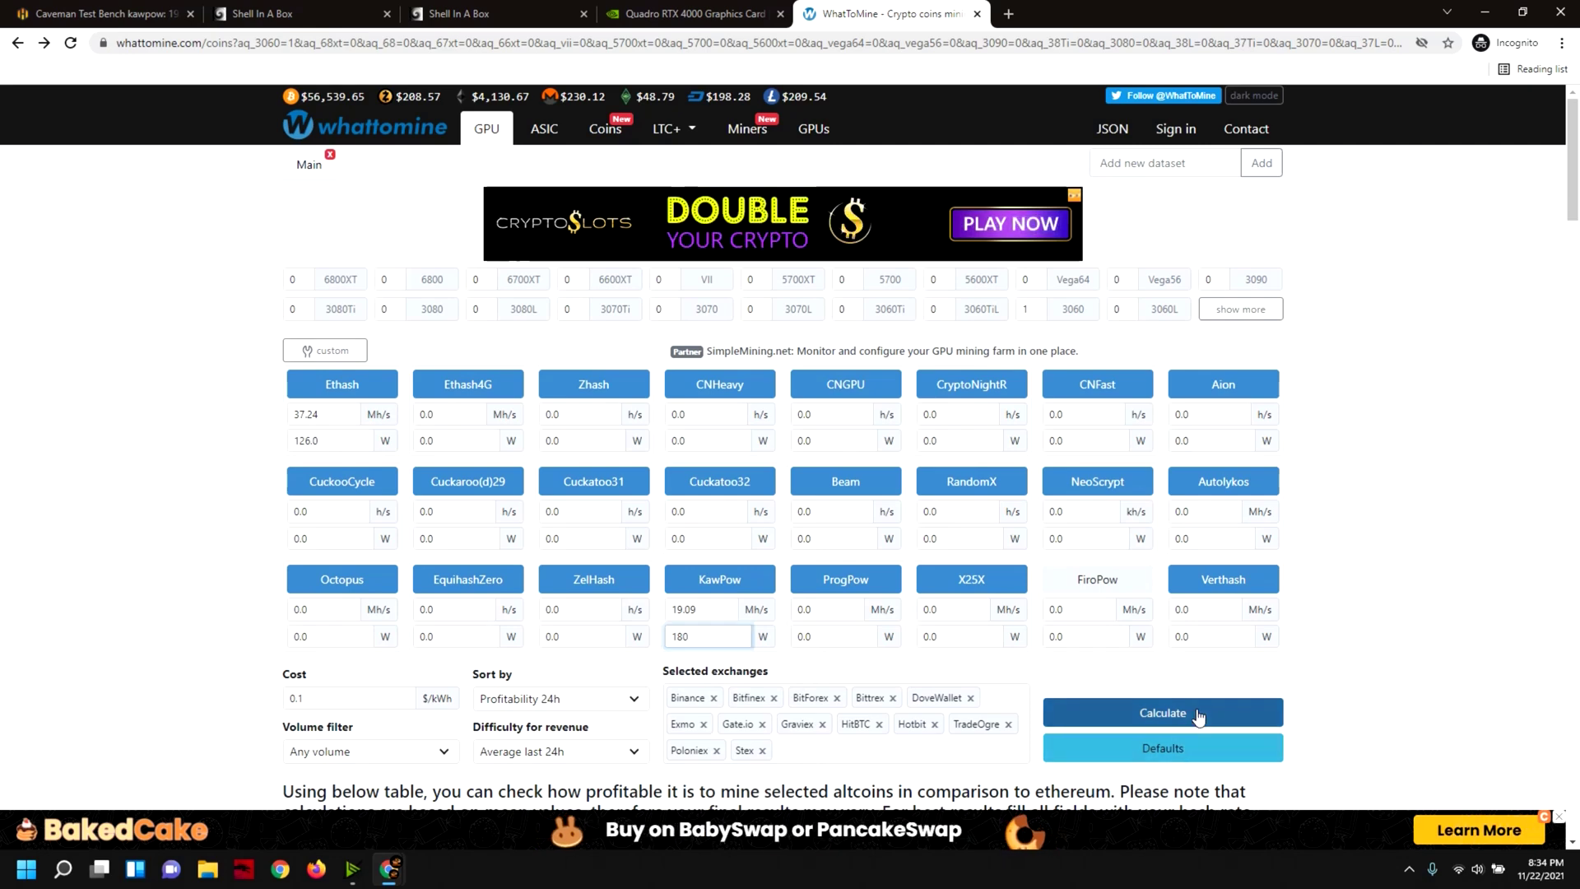
{"action": "left_click", "coordinate": [1196, 711]}
{"action": "scroll", "coordinate": [306, 628], "scroll_direction": "down", "scroll_amount": 4}
{"action": "scroll", "coordinate": [306, 628], "scroll_direction": "down", "scroll_amount": 3}
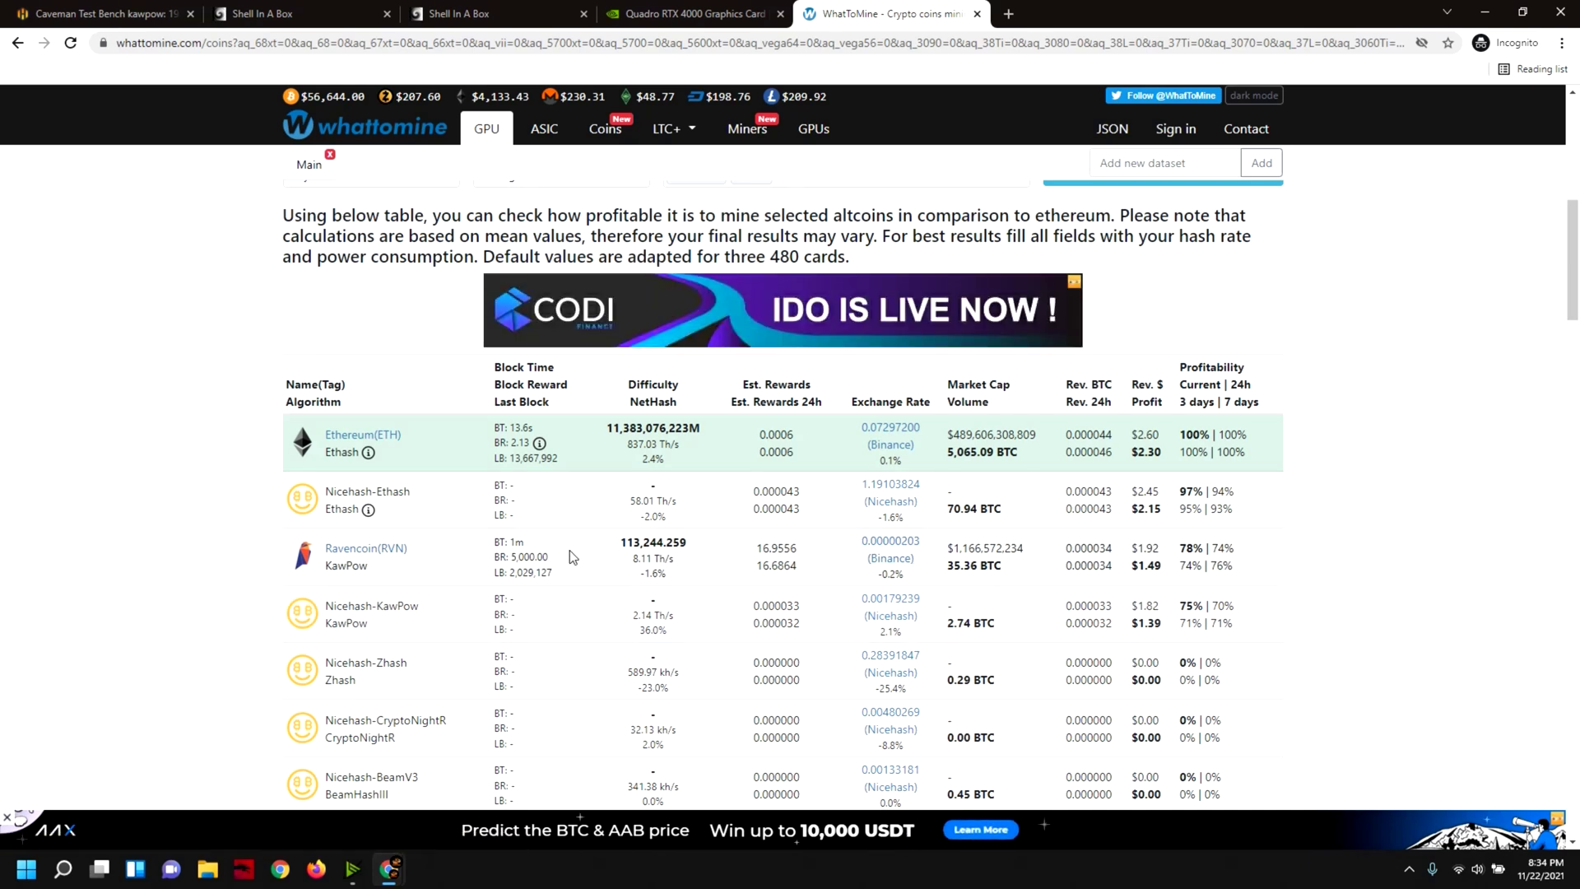
{"action": "scroll", "coordinate": [540, 586], "scroll_direction": "up", "scroll_amount": 6}
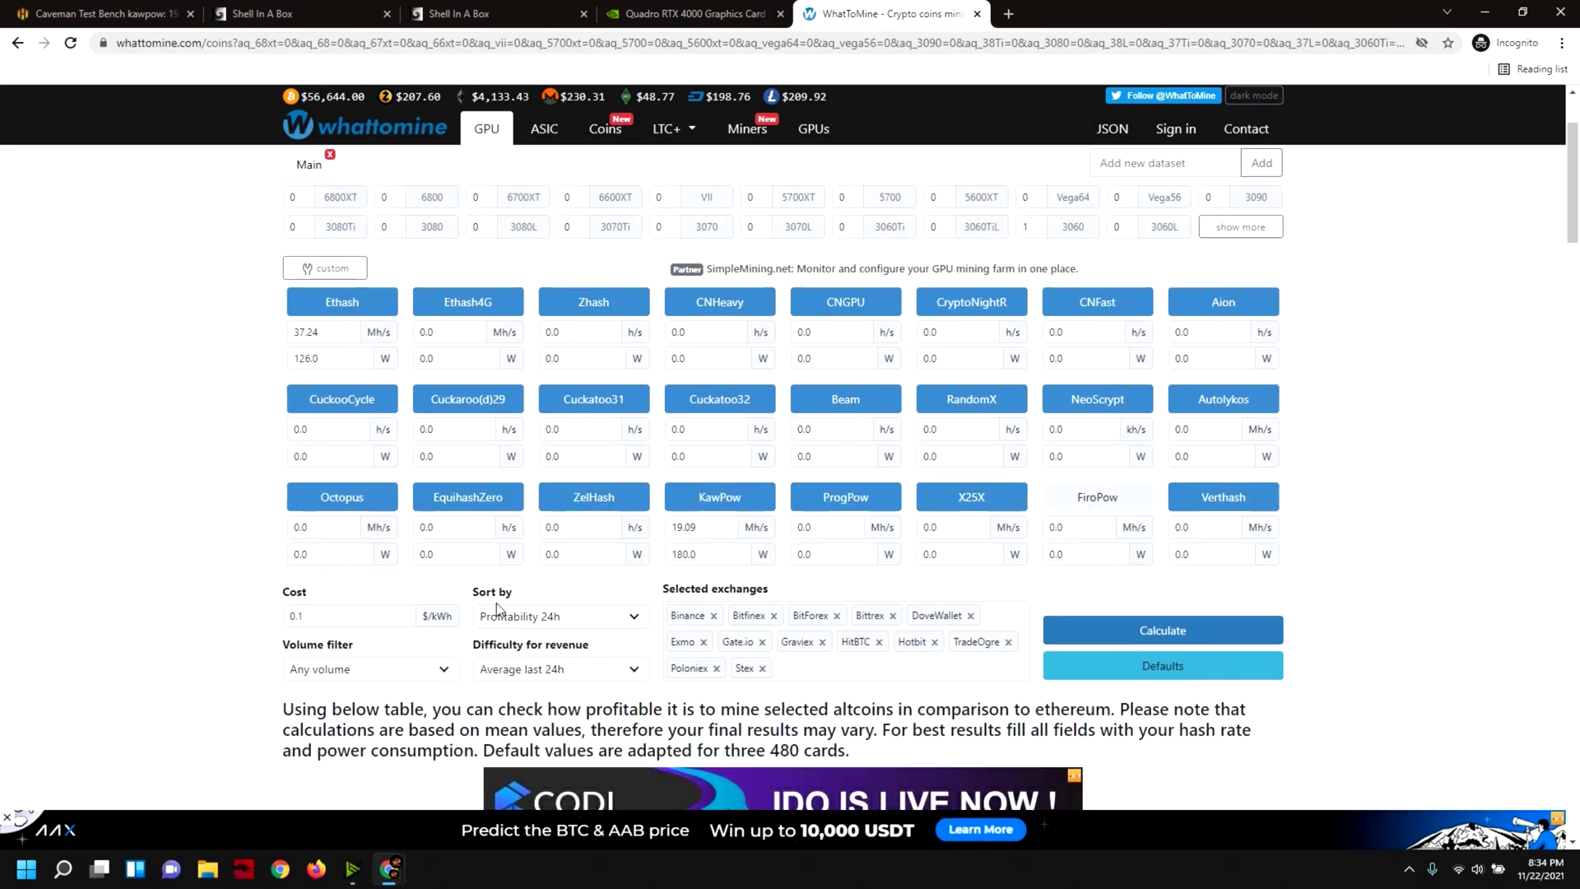
{"action": "scroll", "coordinate": [497, 609], "scroll_direction": "down", "scroll_amount": 5}
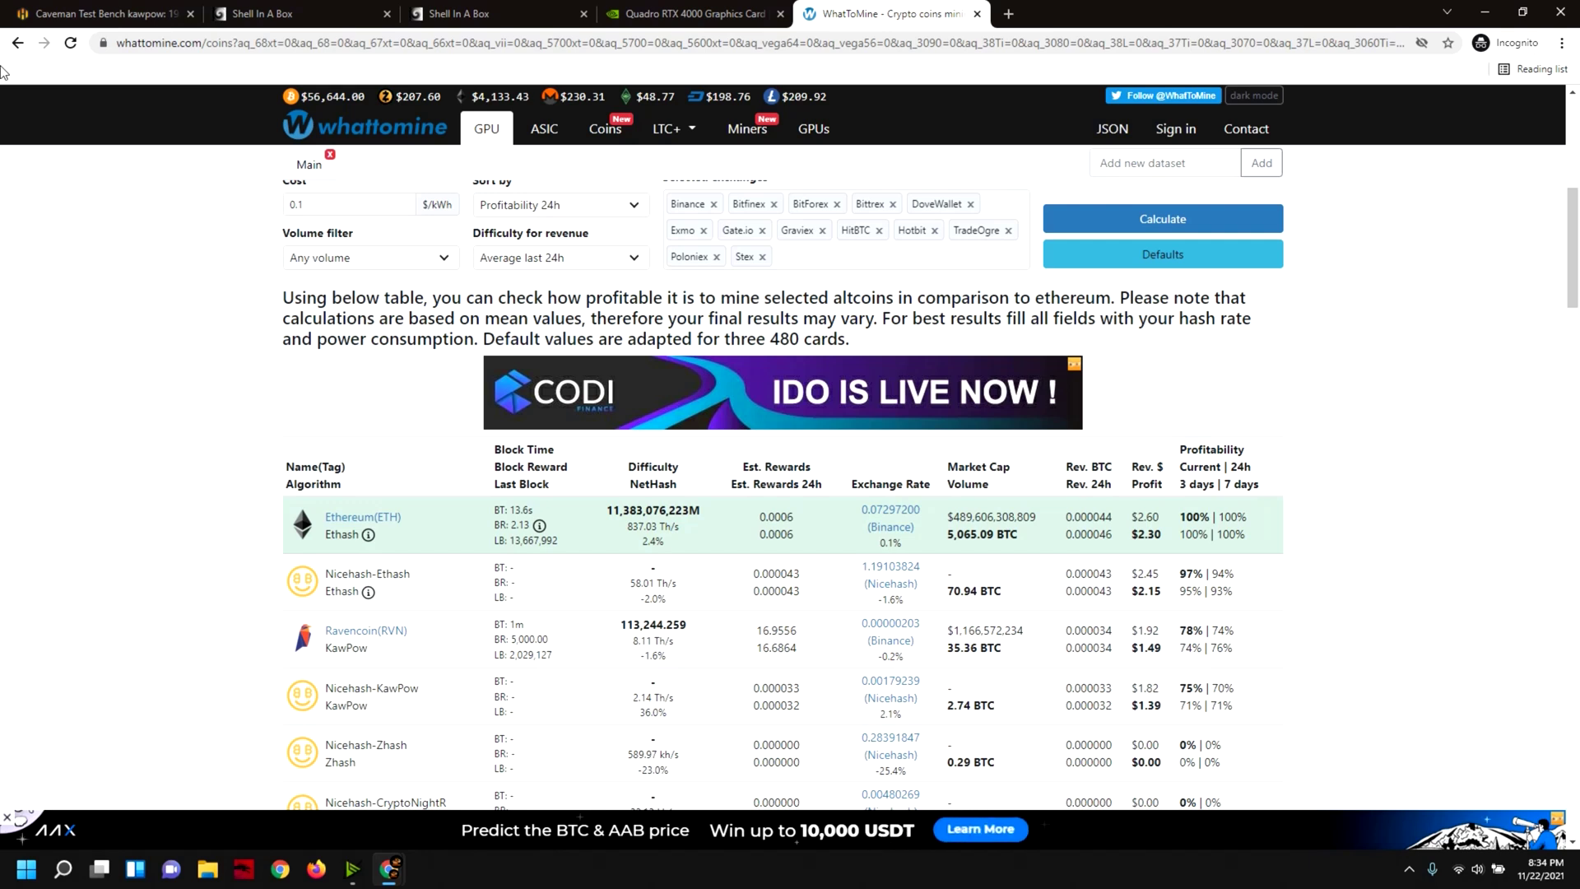
{"action": "left_click", "coordinate": [112, 15]}
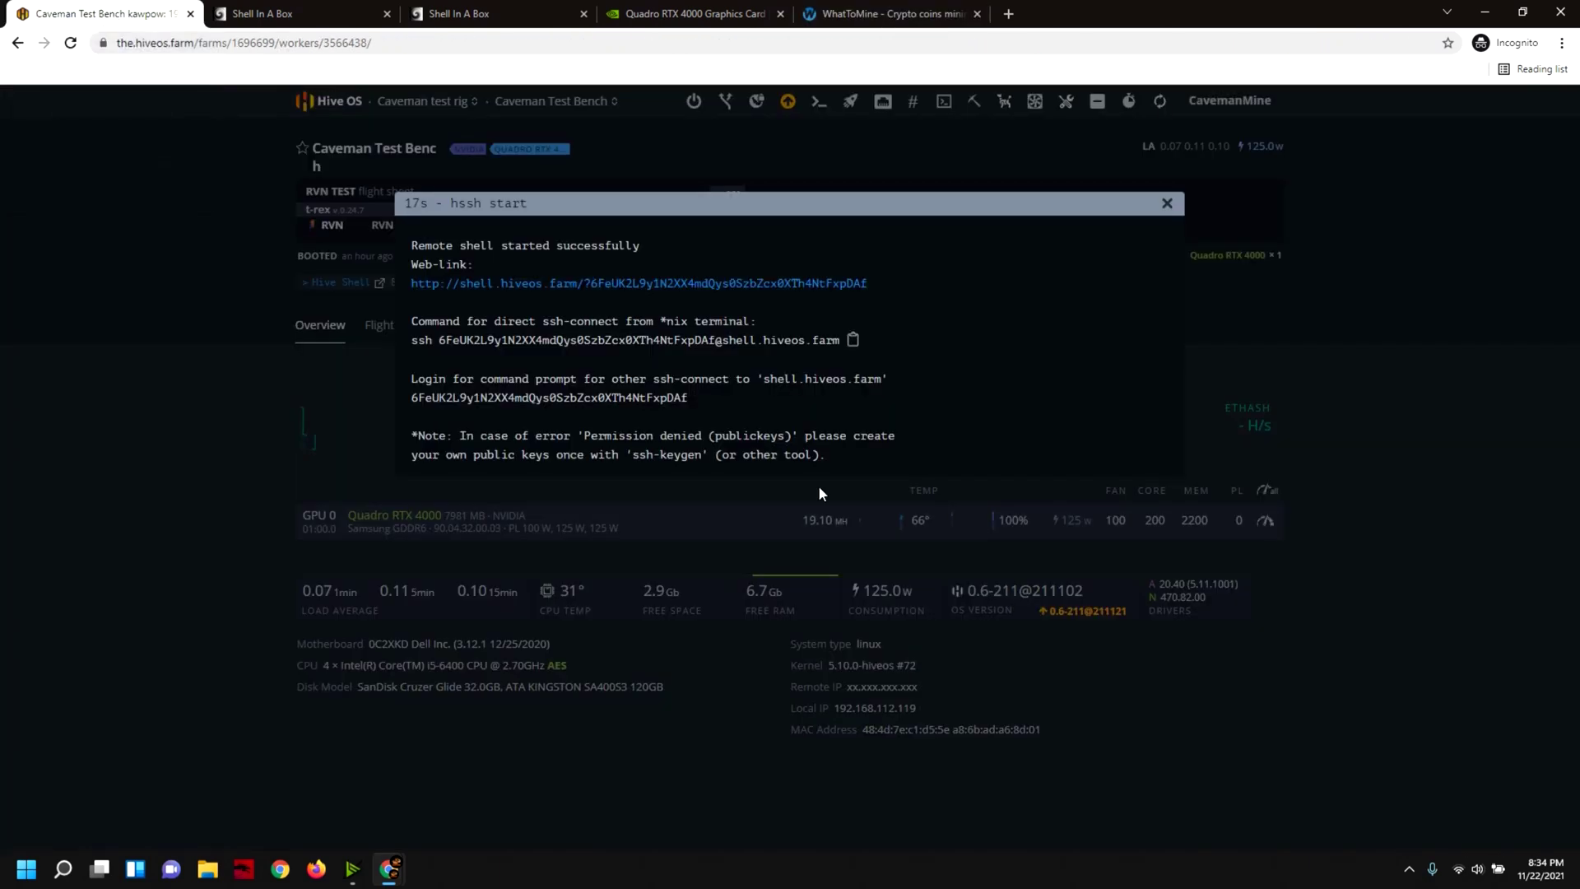
Dismiss the shell notice and open the Caveman Test Bench worker, now mining ERGO at 72.15 MH
{"action": "left_click", "coordinate": [1168, 202]}
{"action": "left_click", "coordinate": [305, 100]}
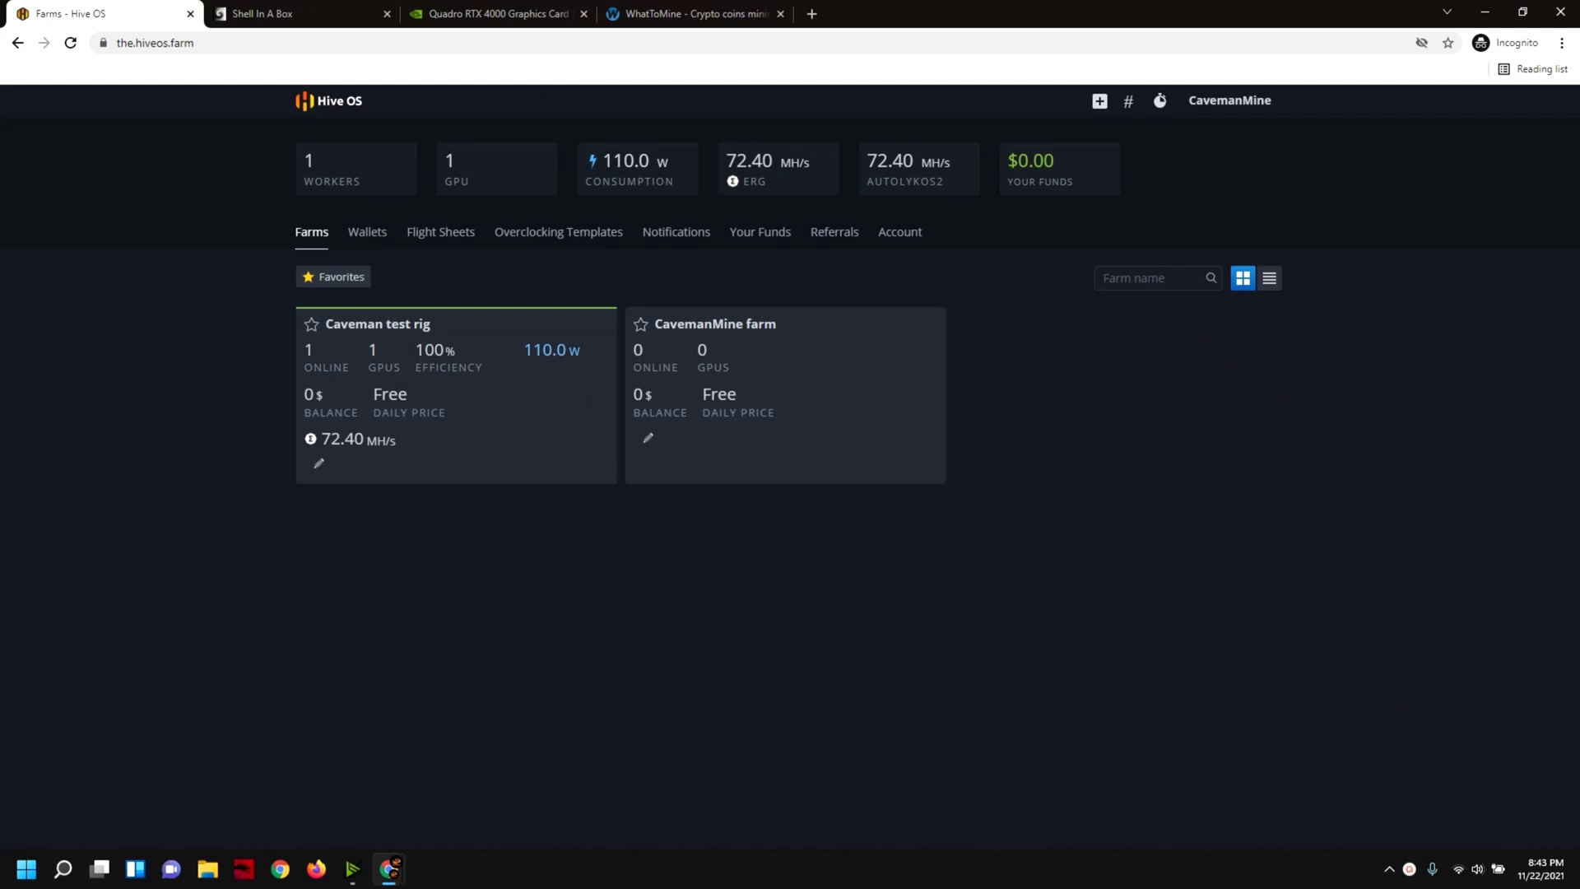
{"action": "left_click", "coordinate": [465, 442]}
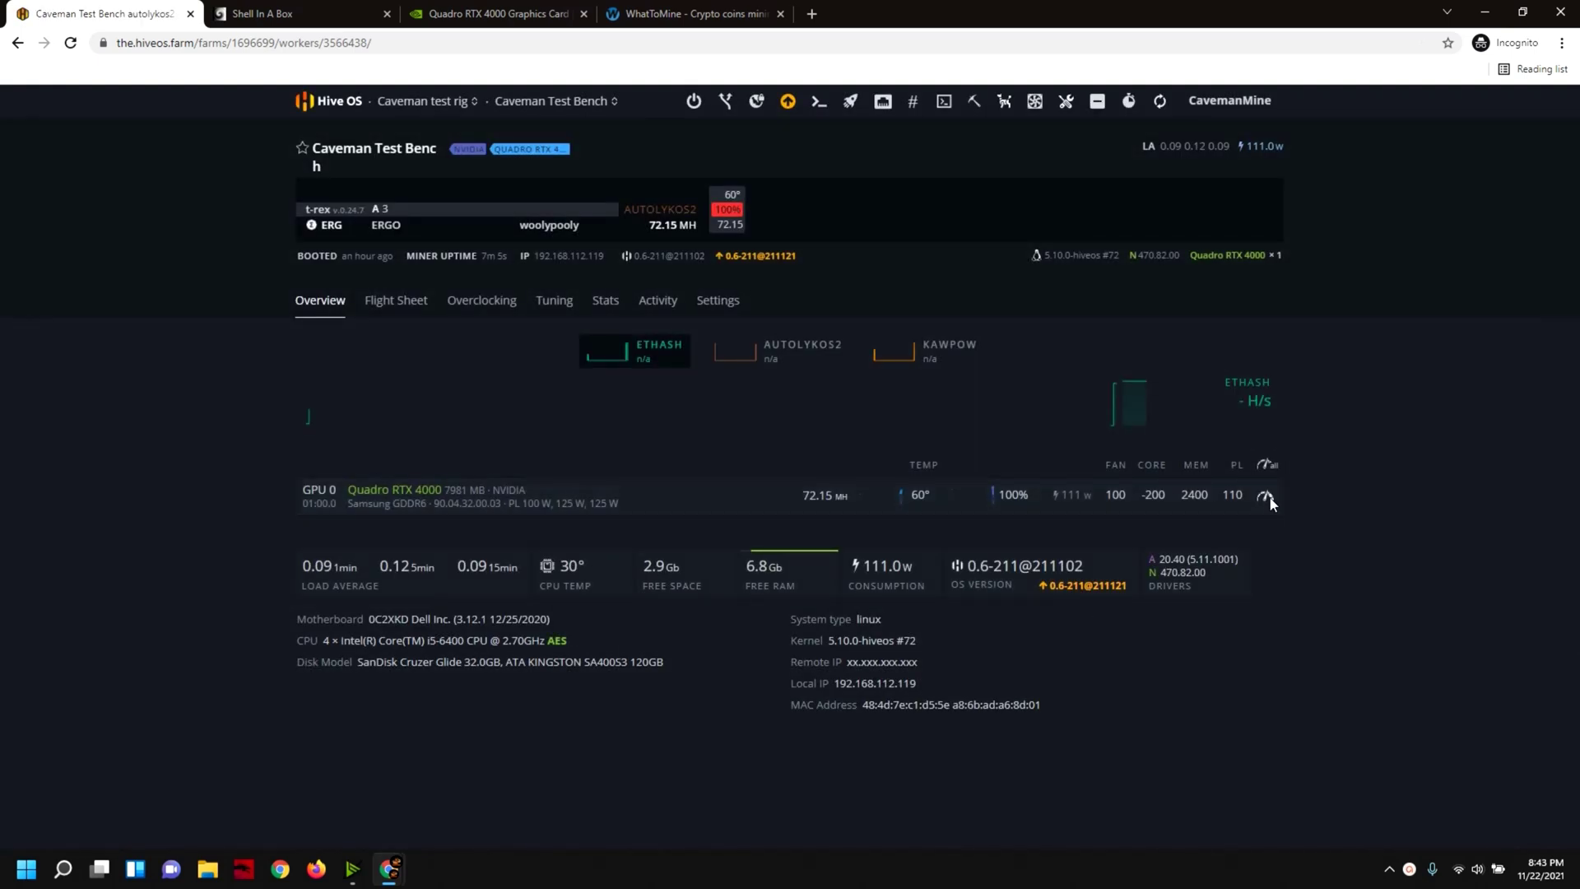
{"action": "left_click", "coordinate": [1266, 495]}
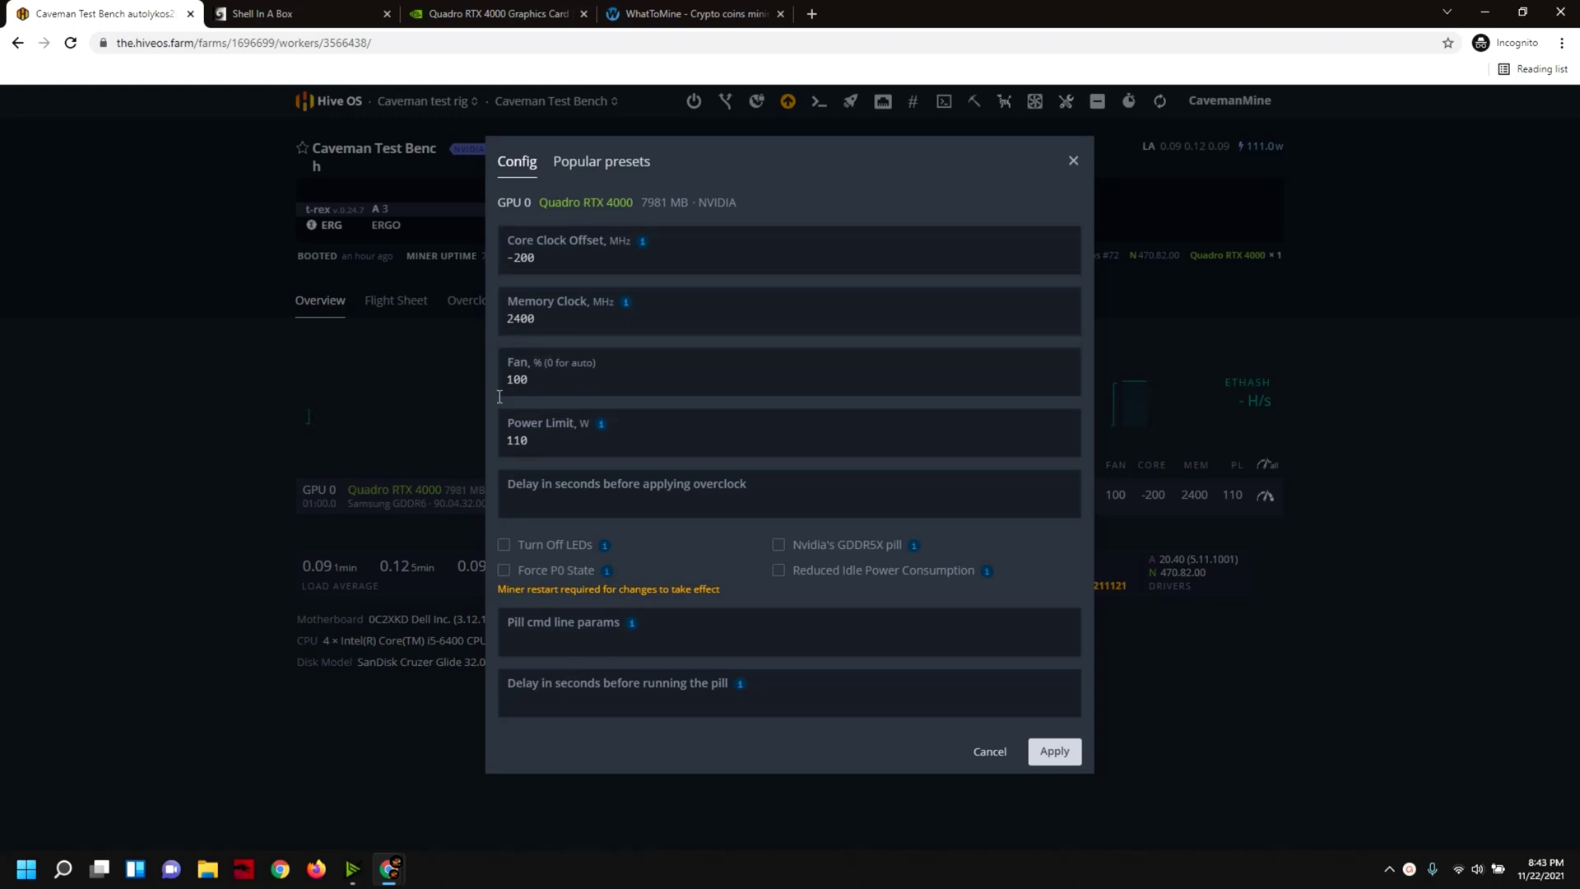
{"action": "left_click", "coordinate": [987, 752]}
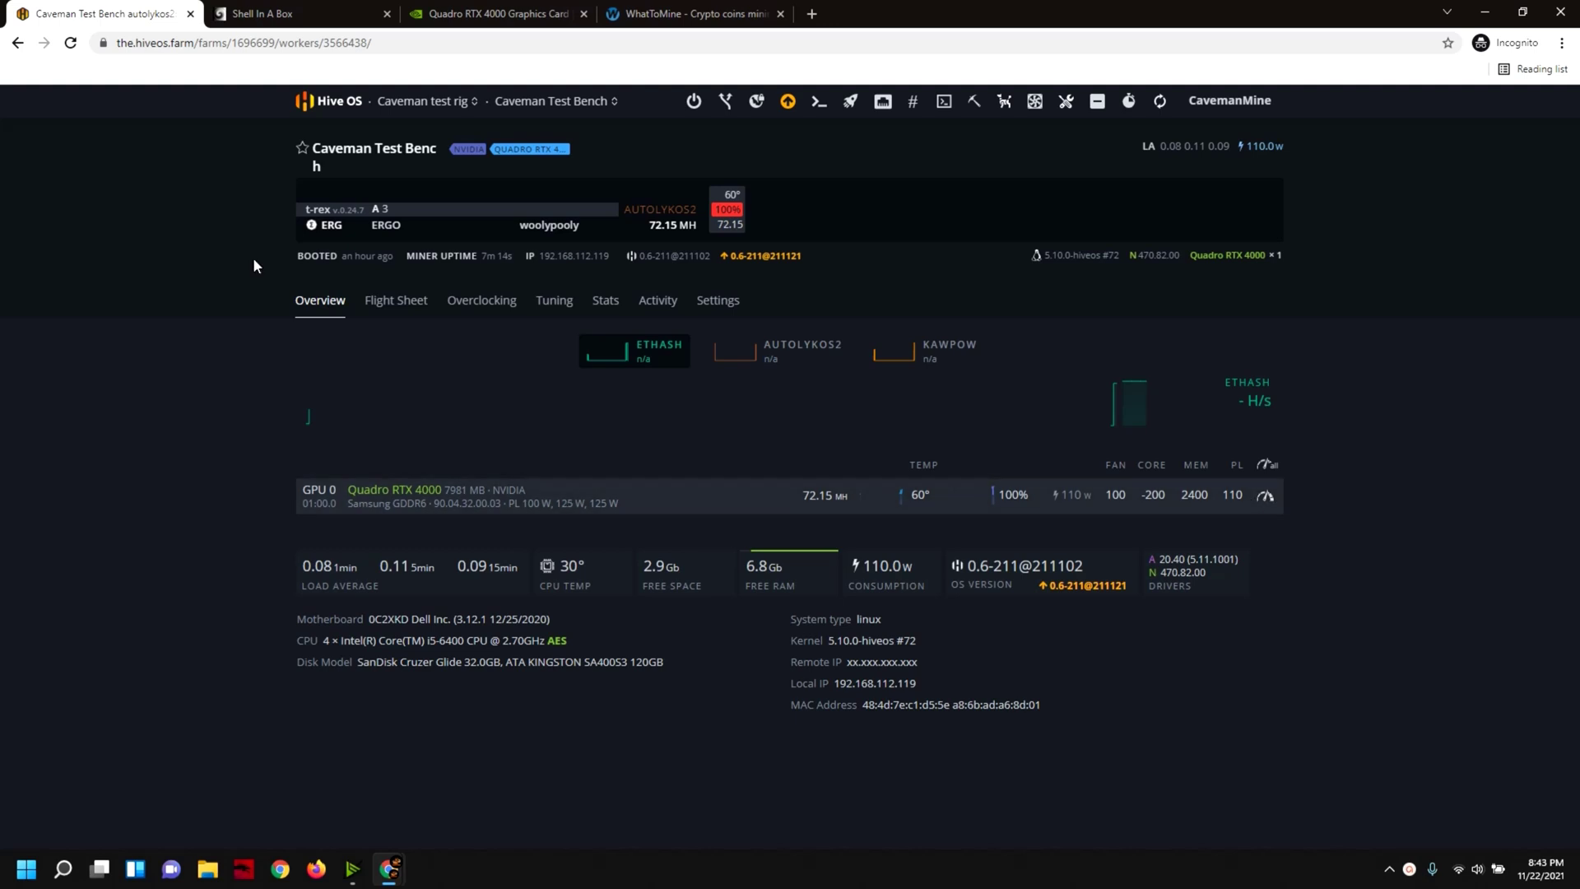
{"action": "left_click", "coordinate": [276, 14]}
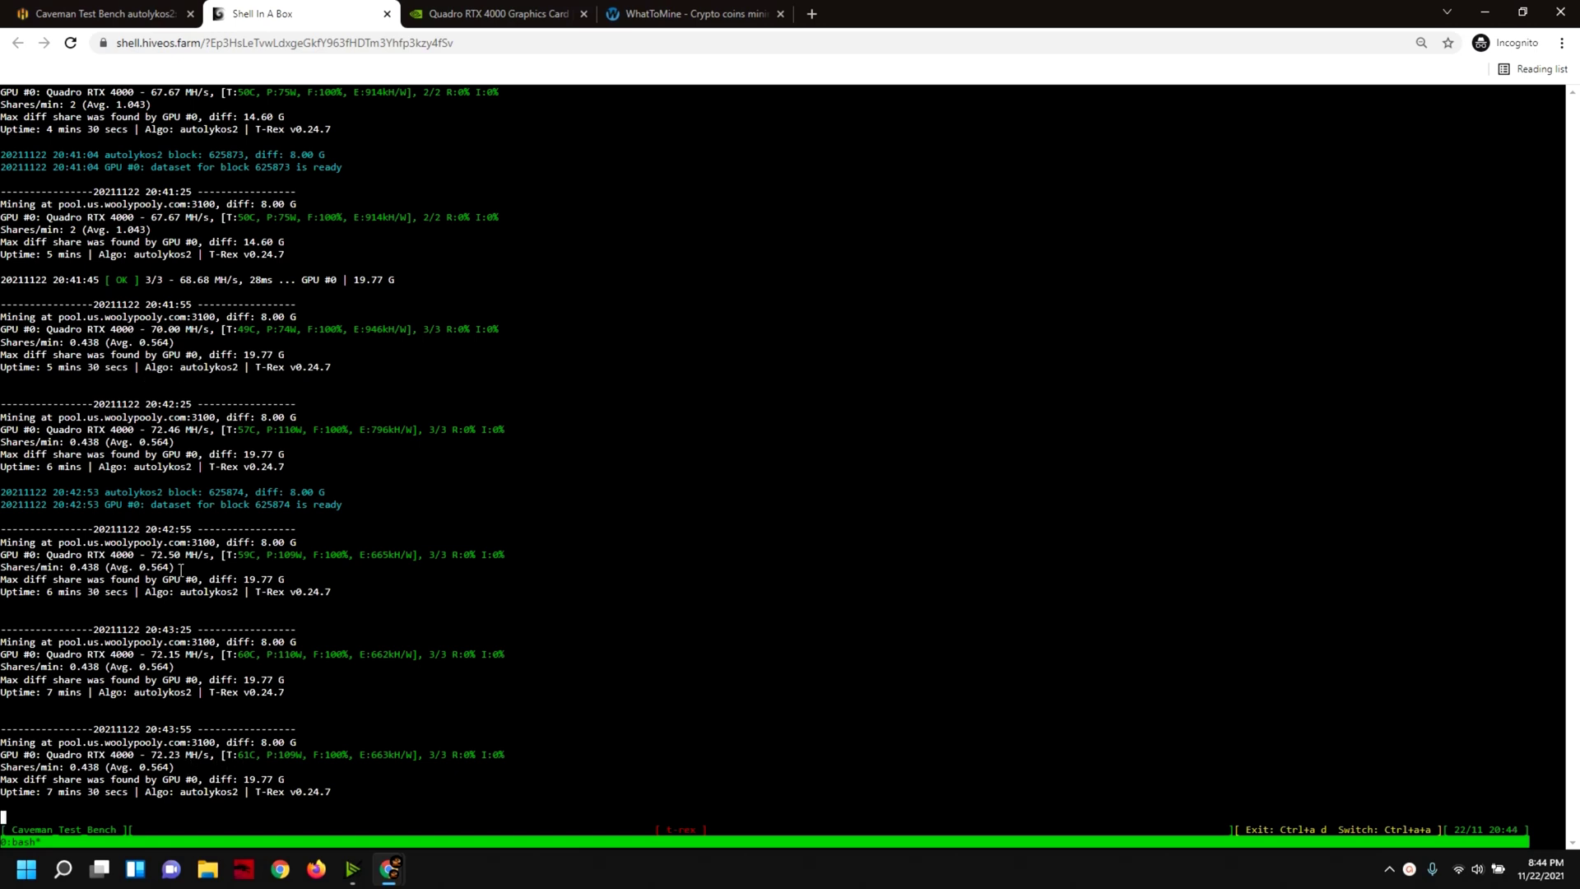
{"action": "left_click", "coordinate": [120, 15]}
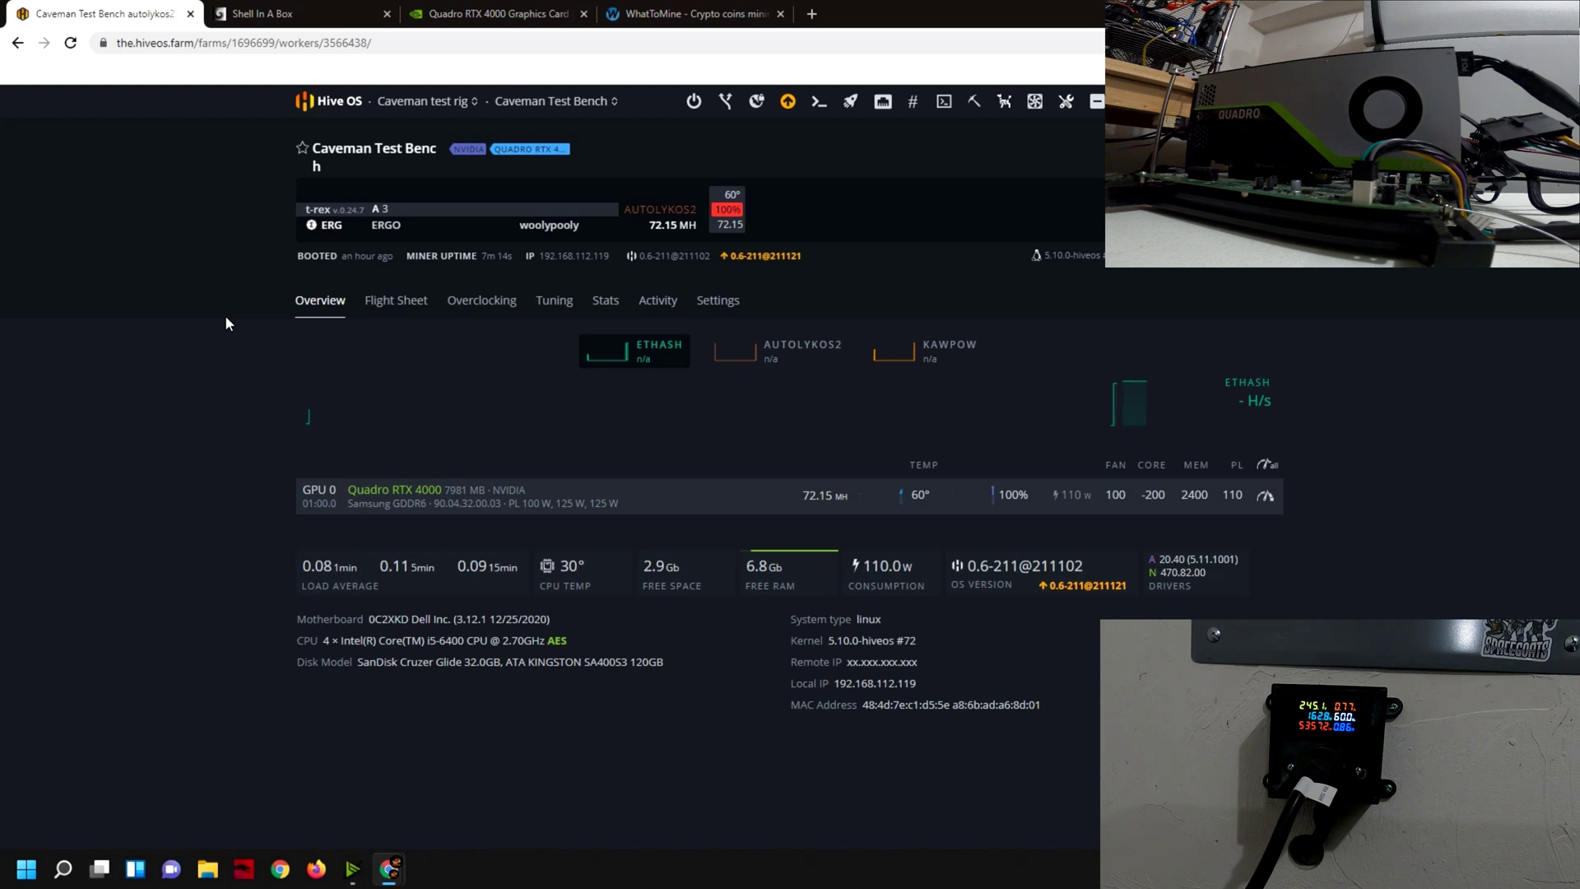
Apply the Quadro RTX 4000 Ethash popular preset (core 600, memory 1000, PL 100) and check the miner log
{"action": "left_click", "coordinate": [1266, 495]}
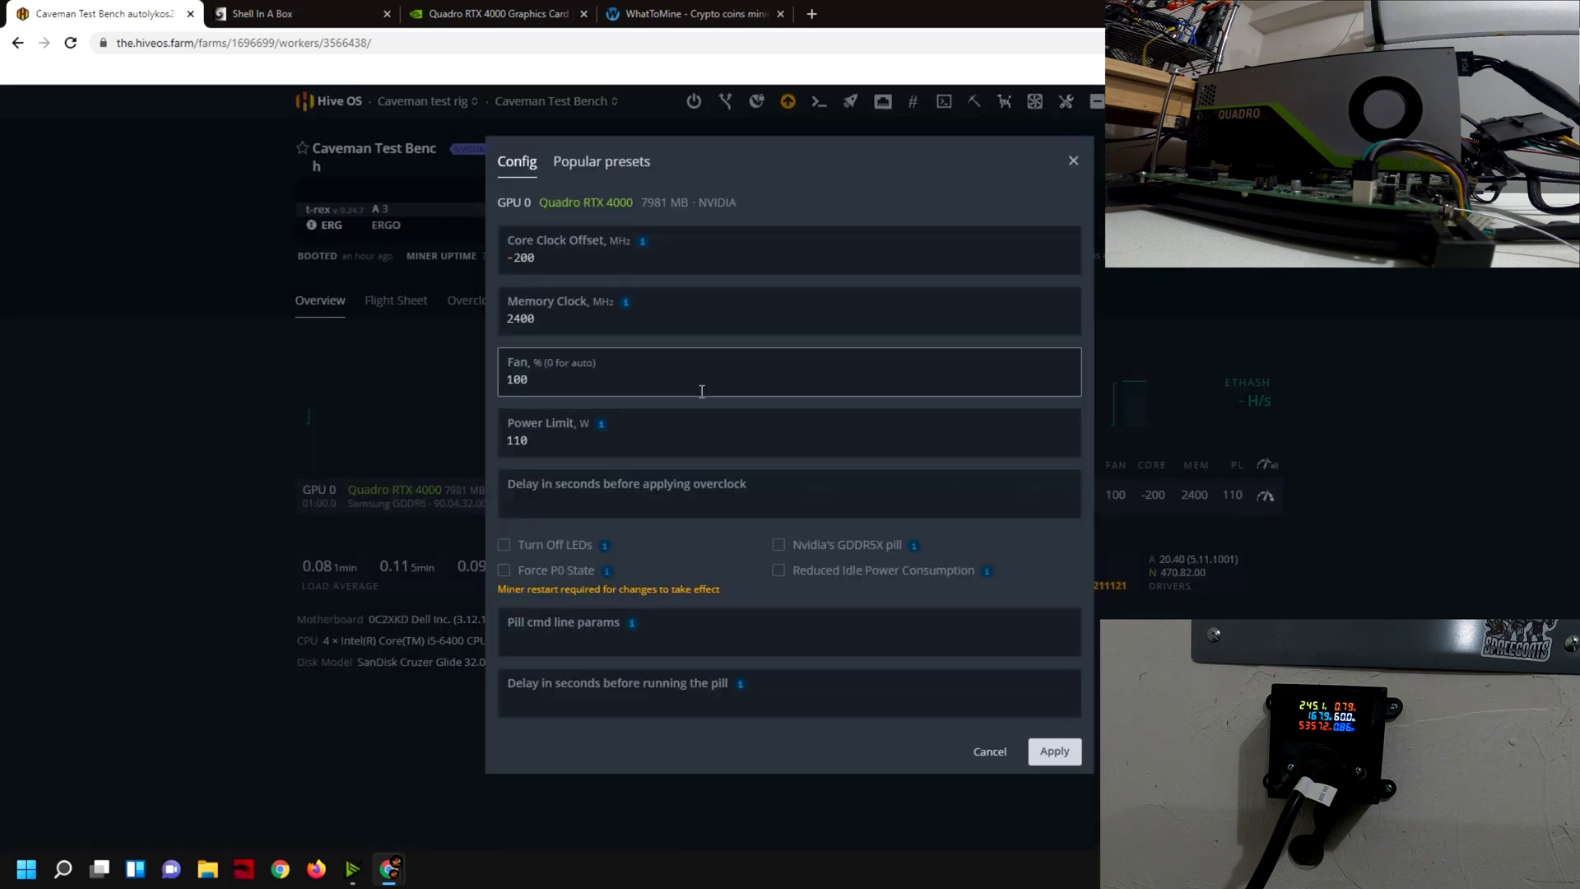
{"action": "left_click", "coordinate": [620, 177]}
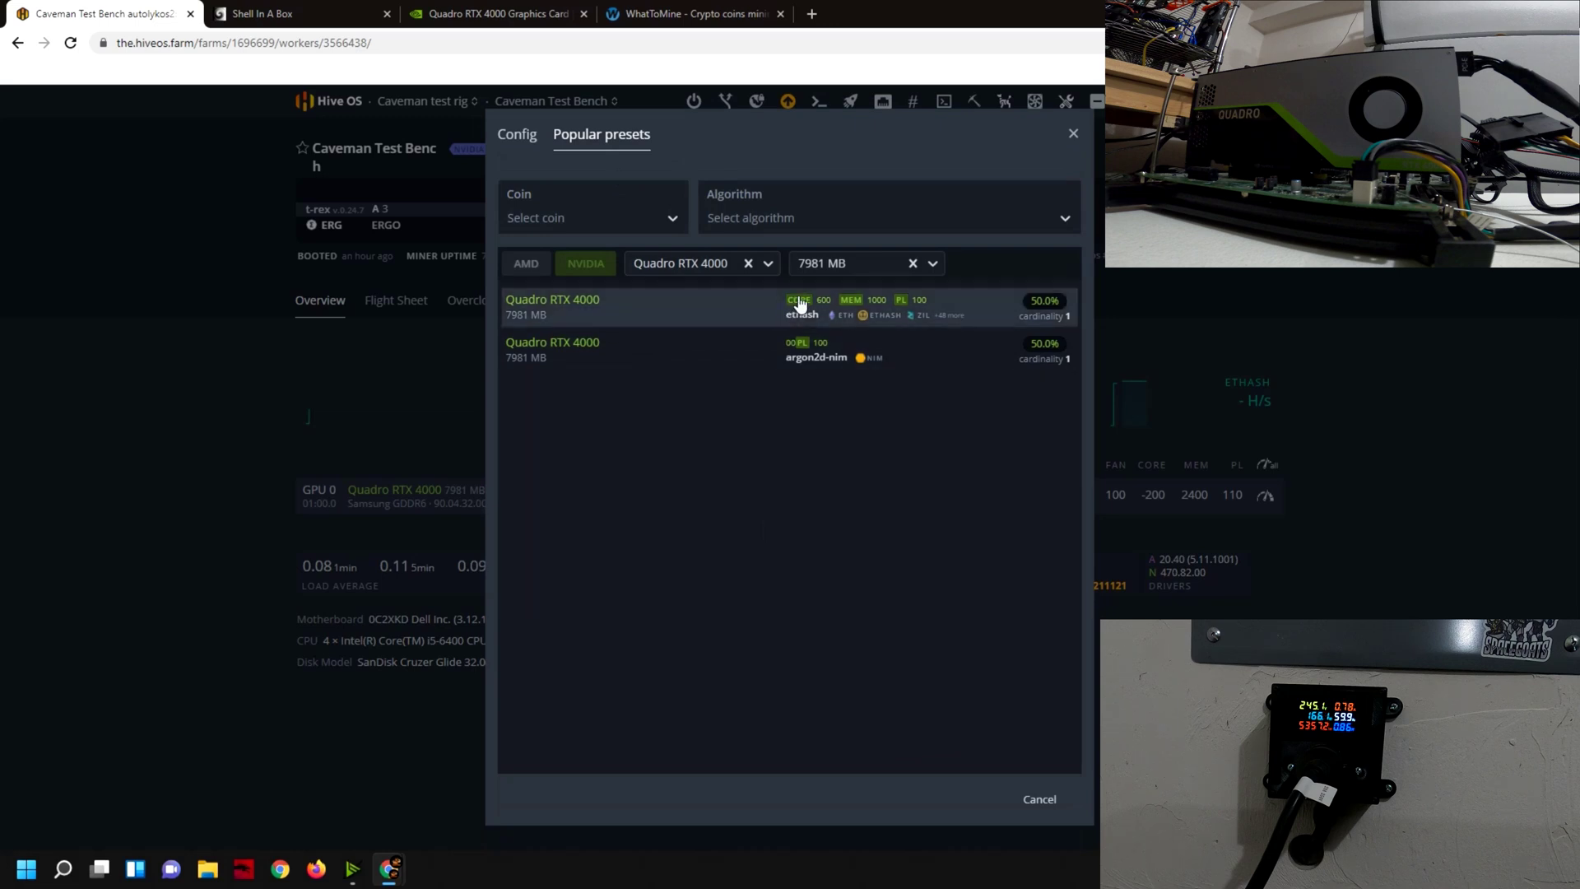
{"action": "left_click", "coordinate": [793, 303]}
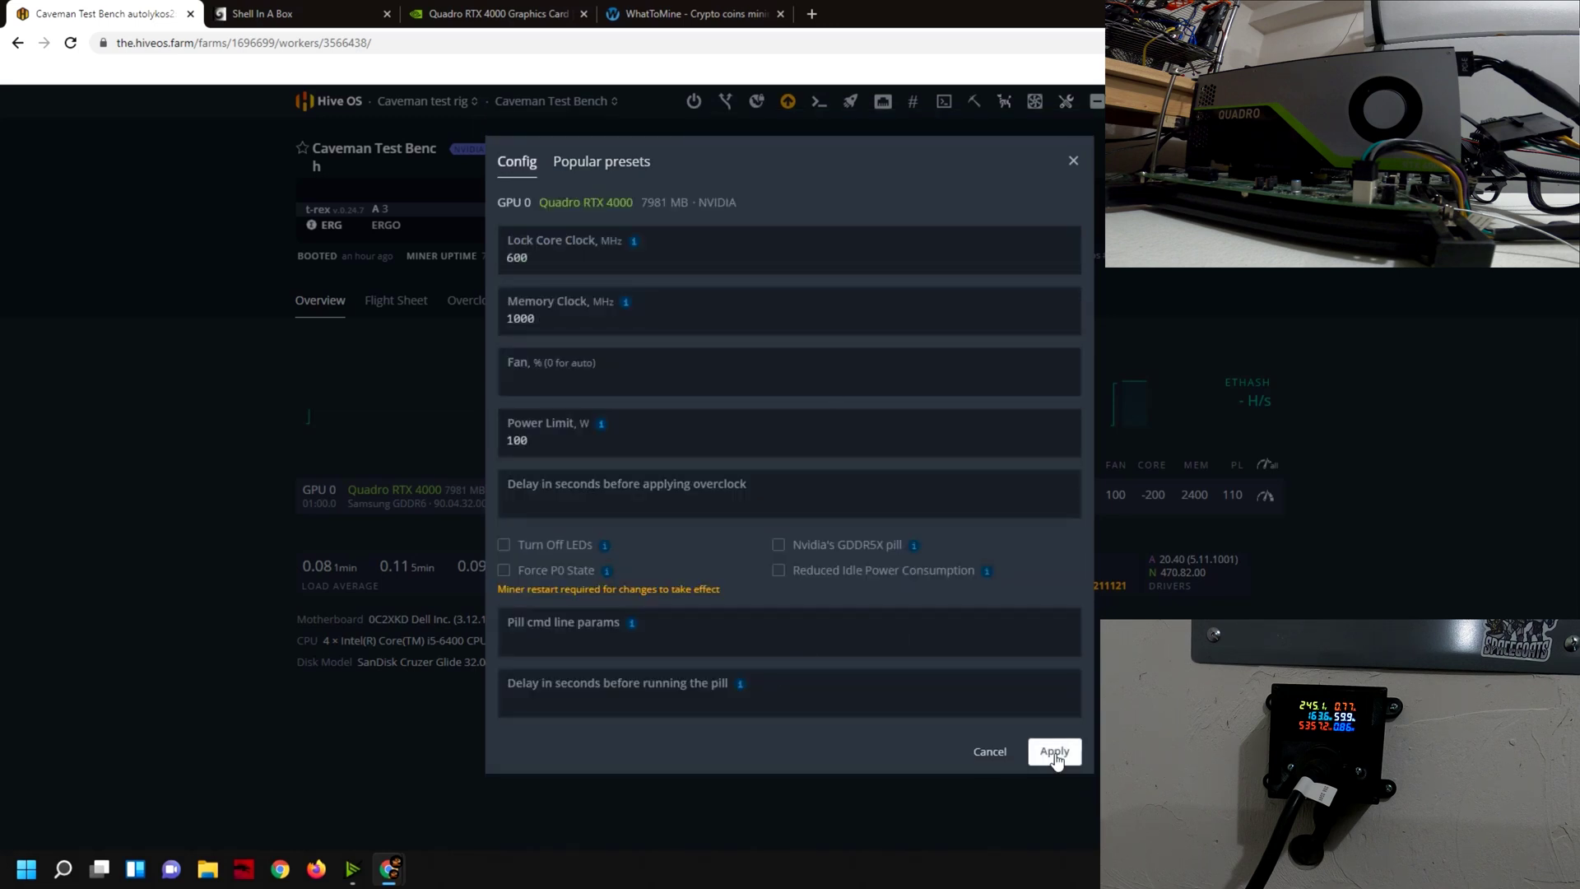
{"action": "left_click", "coordinate": [1053, 752]}
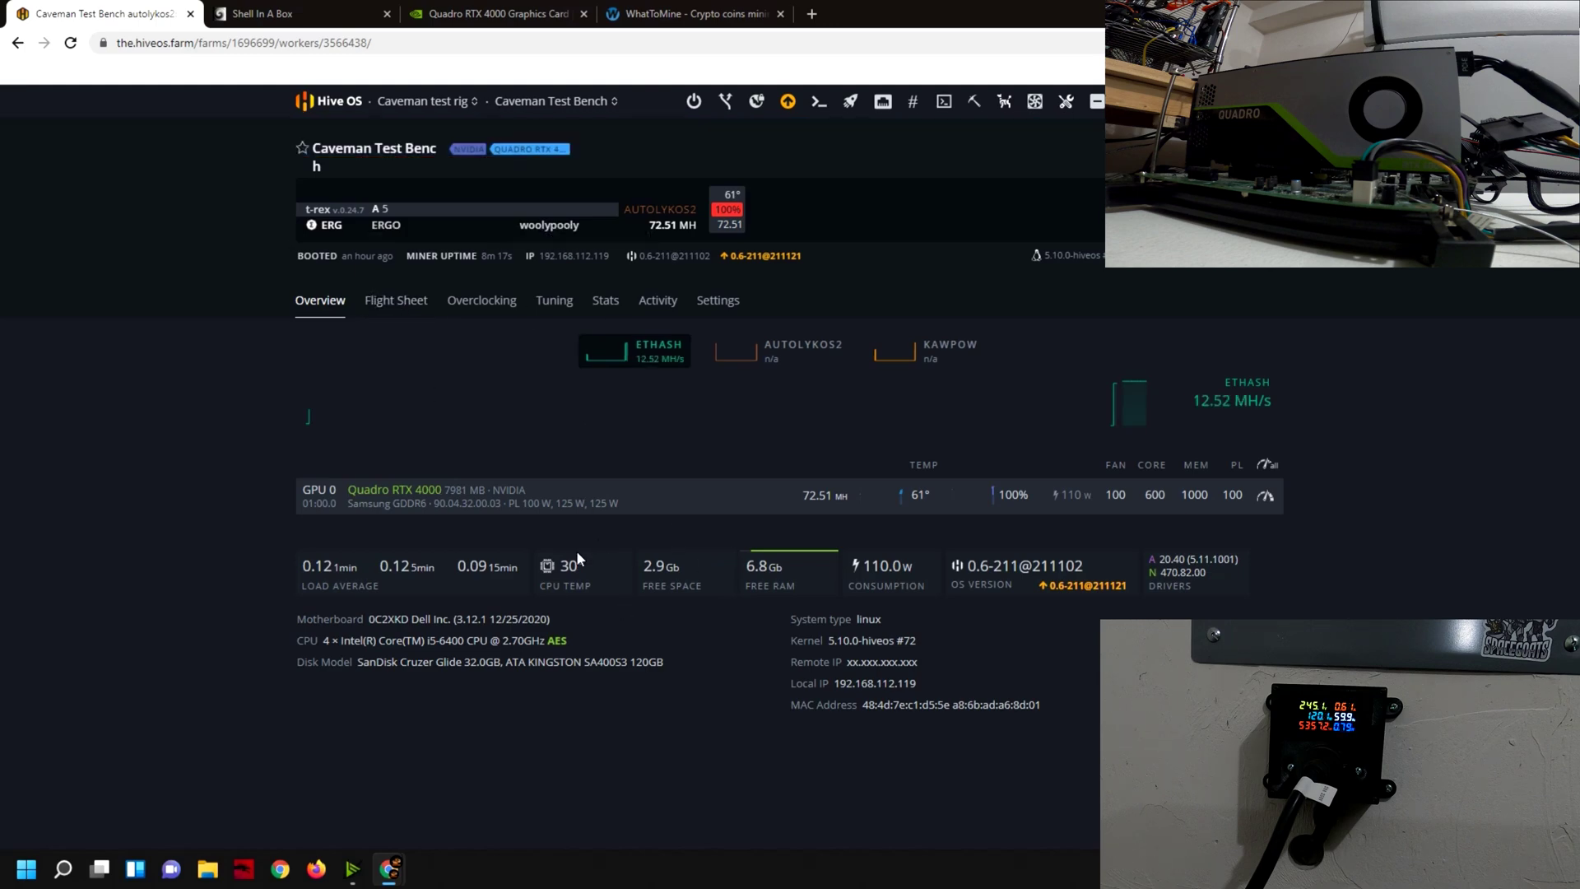
{"action": "left_click", "coordinate": [292, 11]}
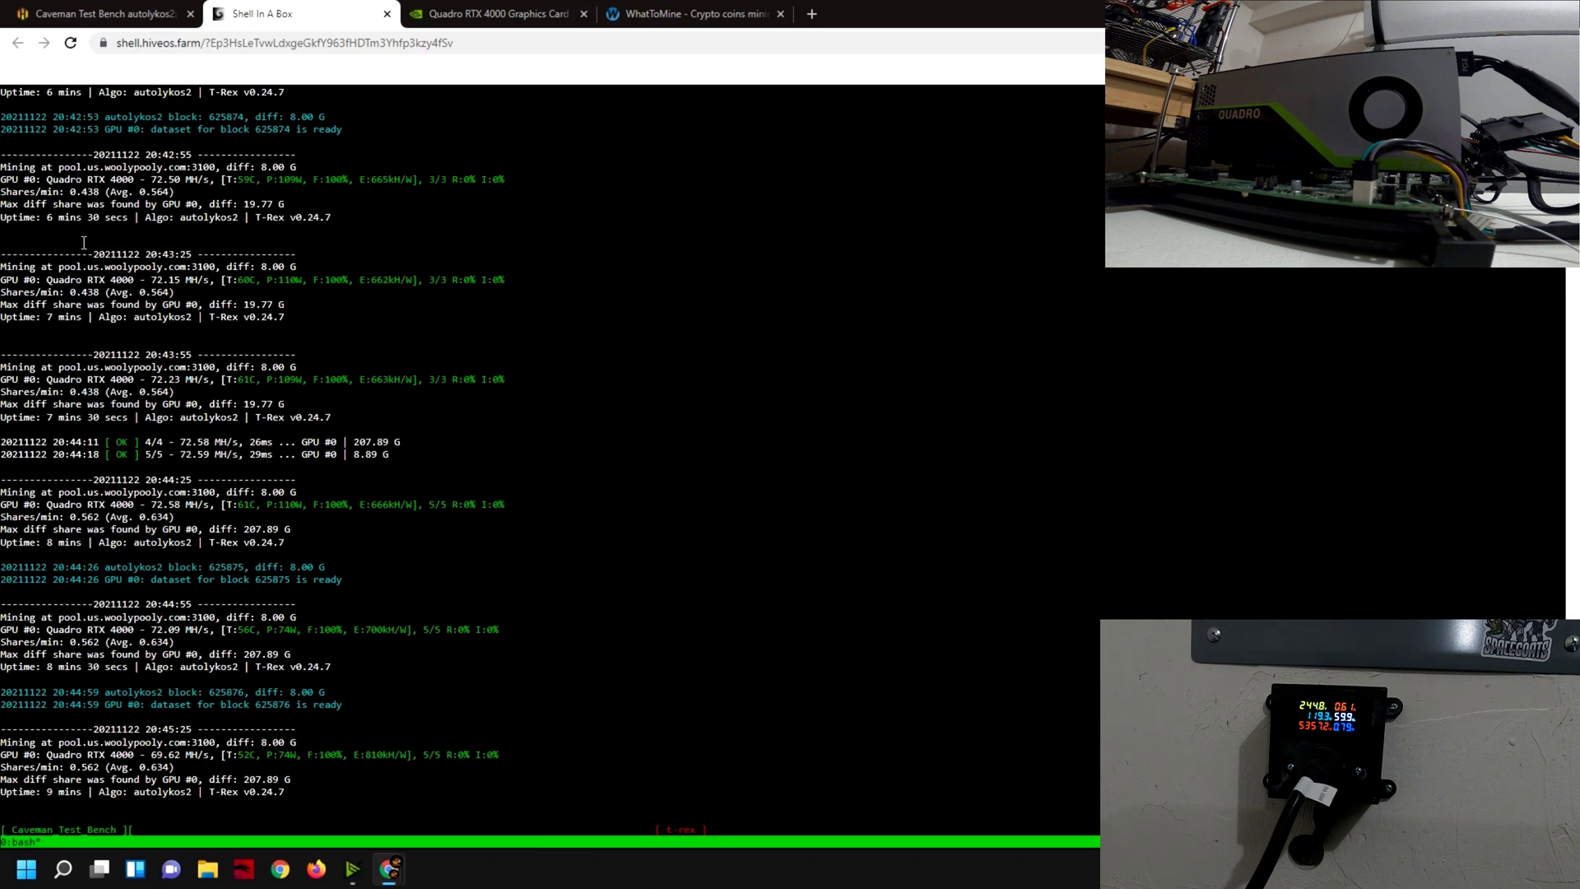
Return from the T-Rex miner log to the Hive OS worker overview
{"action": "key", "text": "ctrl+shift+Tab"}
Raise GPU 0's memory clock to 2300 and apply it, then return to the miner log
{"action": "left_click", "coordinate": [1265, 495]}
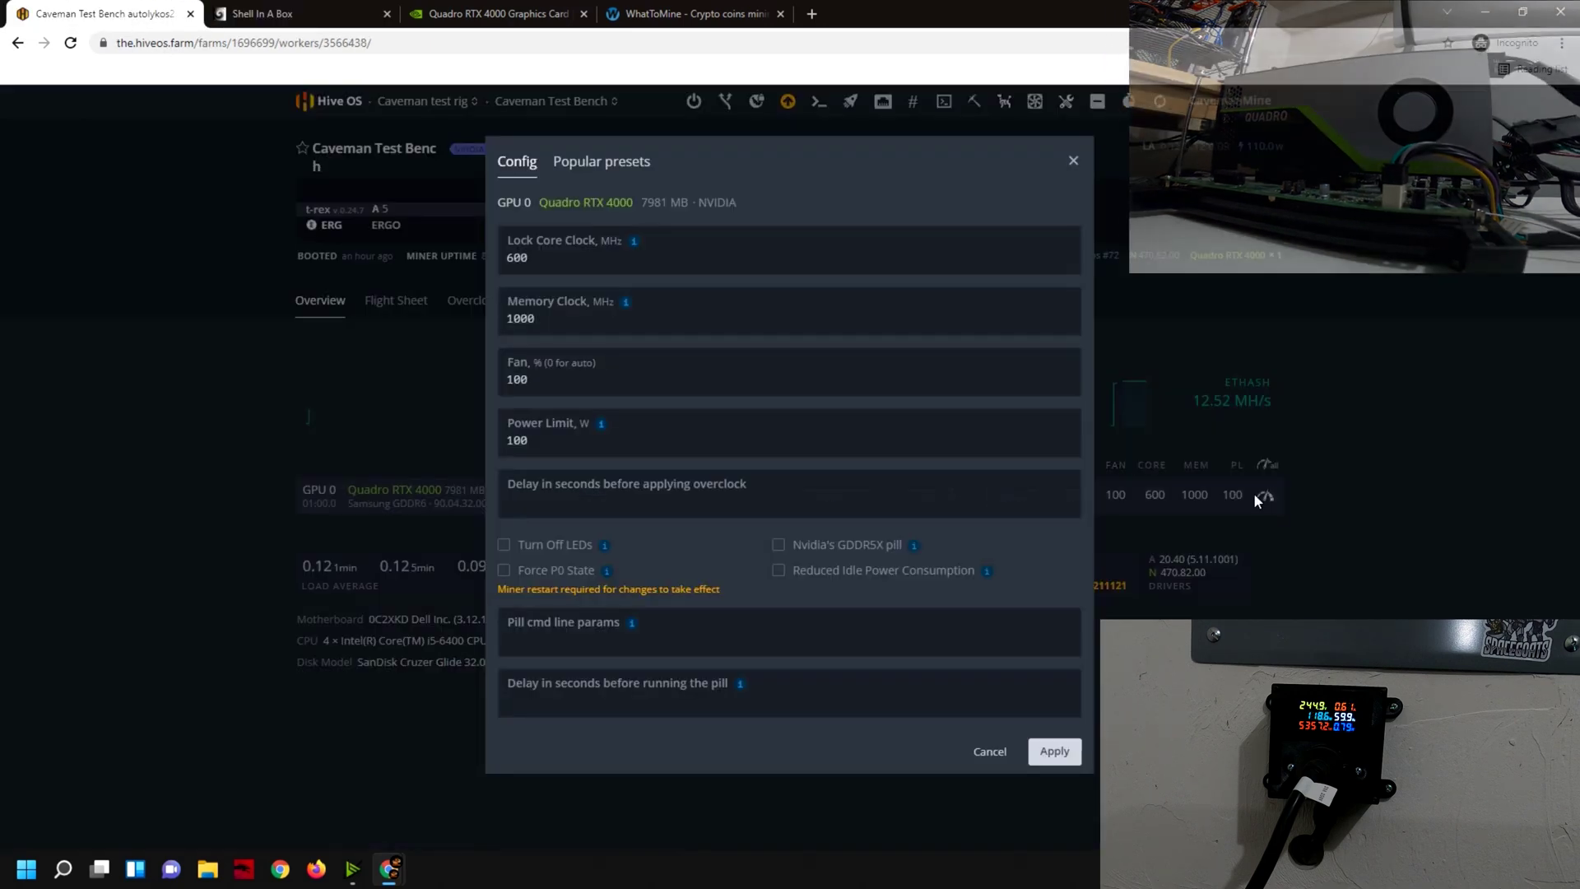
{"action": "double_click", "coordinate": [671, 321]}
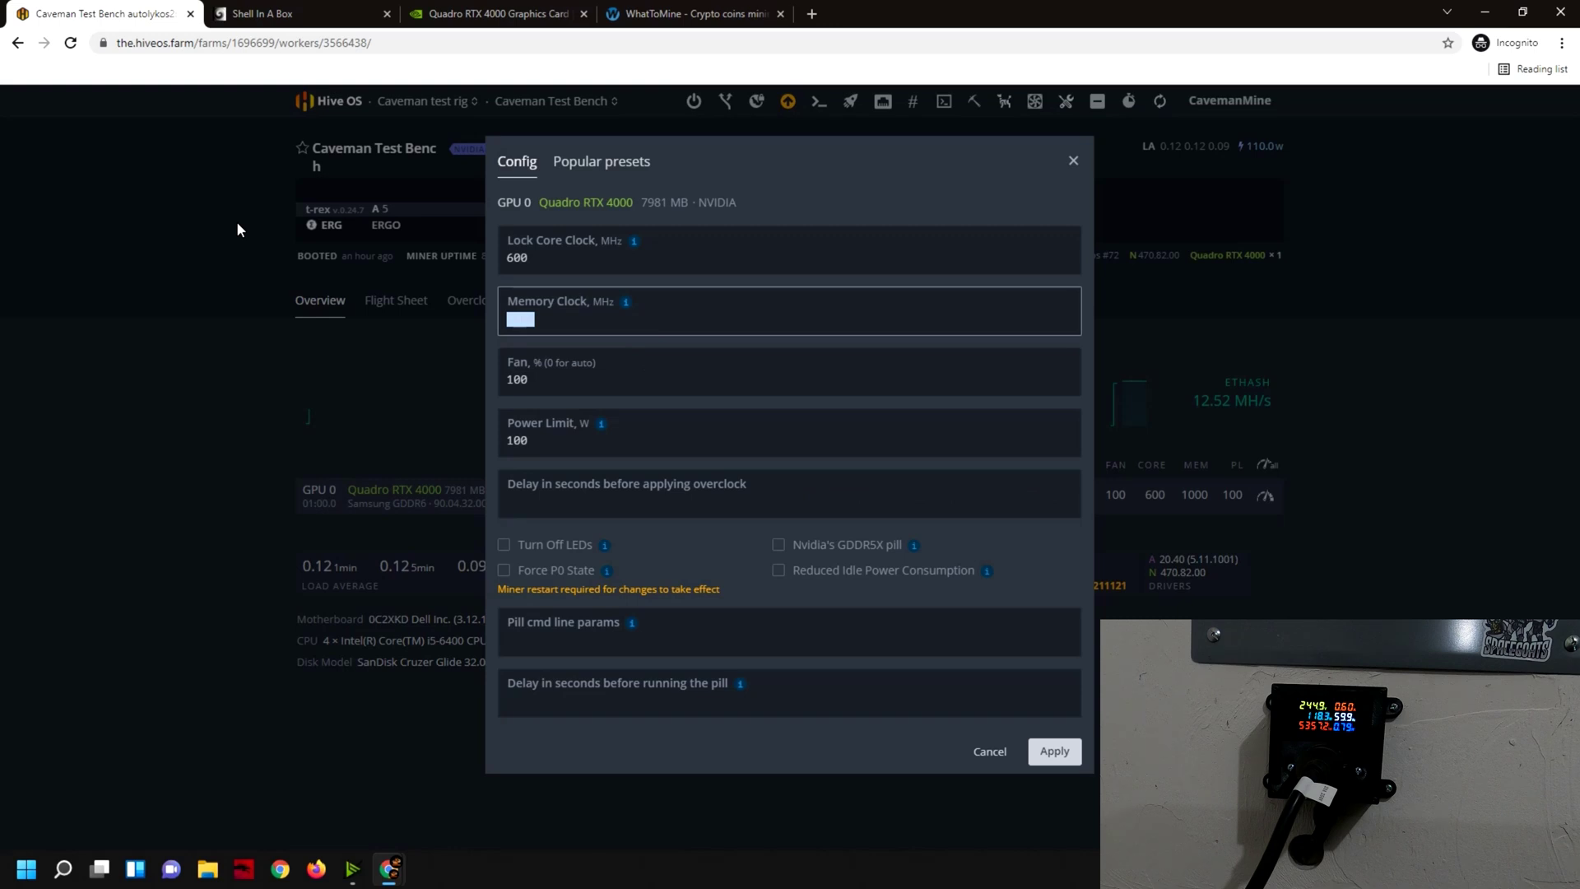
{"action": "type", "text": "2200"}
{"action": "key", "text": "ctrl+a"}
{"action": "type", "text": "12"}
{"action": "key", "text": "BackSpace"}
{"action": "key", "text": "BackSpace"}
{"action": "type", "text": "2300"}
{"action": "left_click", "coordinate": [1052, 760]}
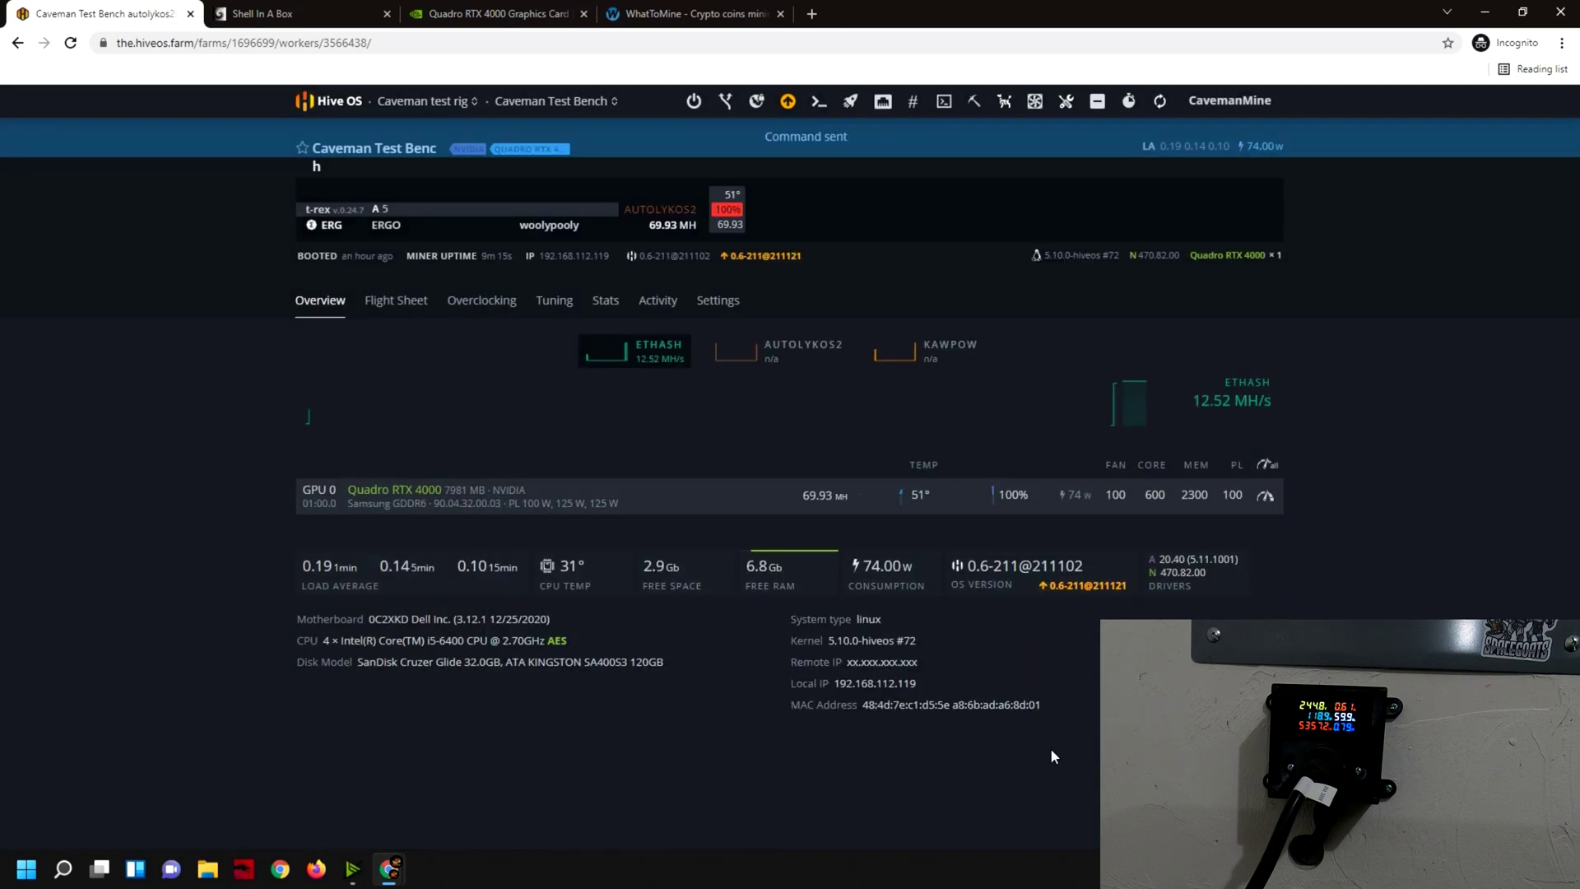
{"action": "left_click", "coordinate": [318, 16]}
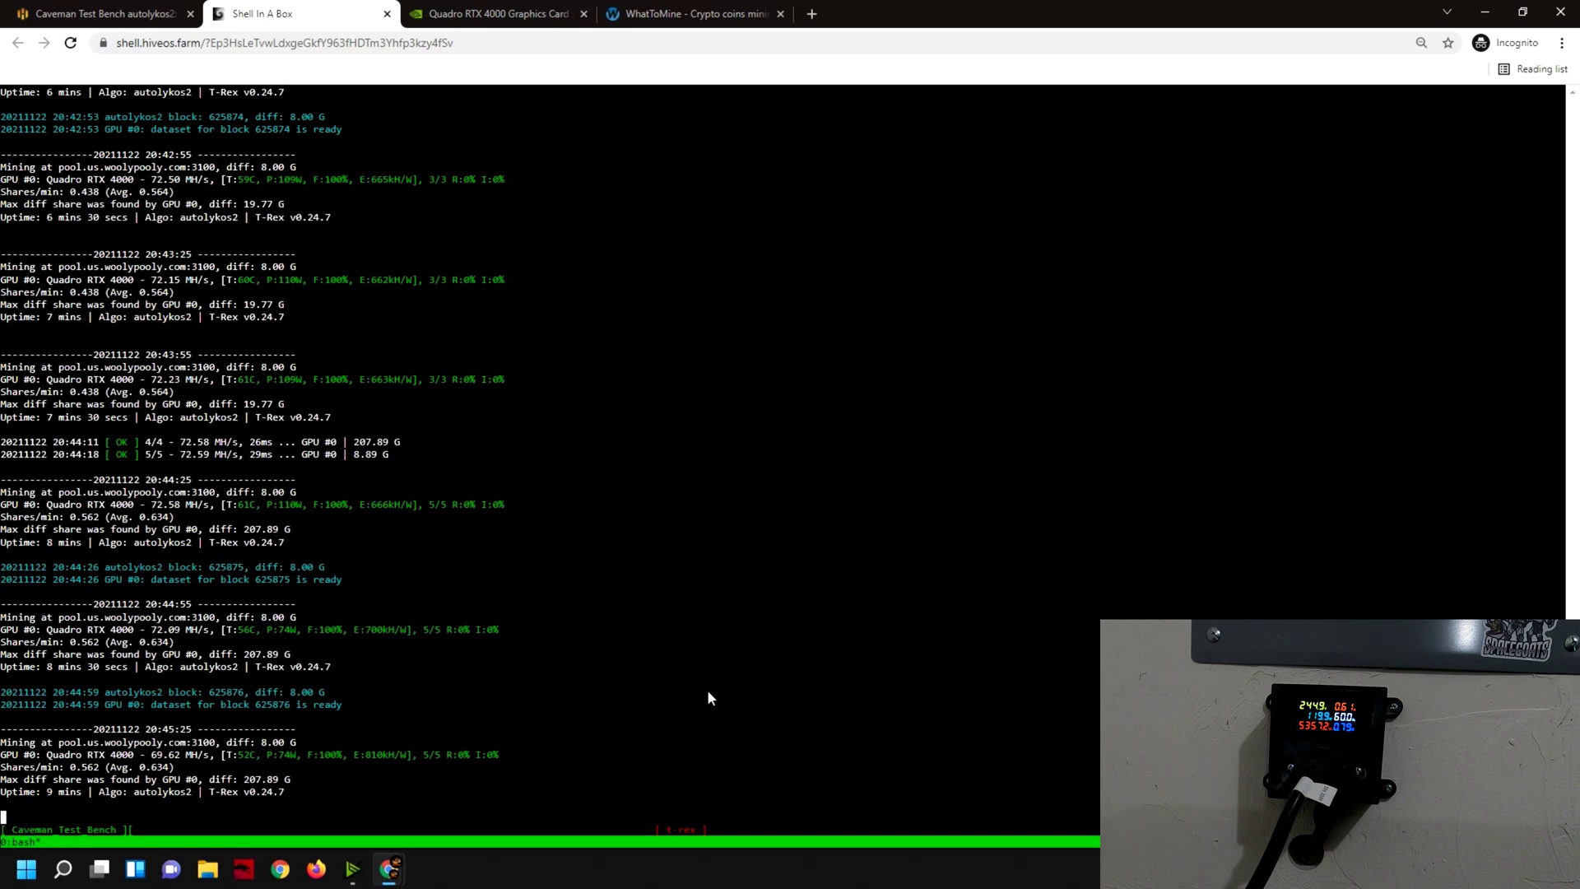
{"action": "key", "text": "ctrl+a"}
{"action": "key", "text": "w"}
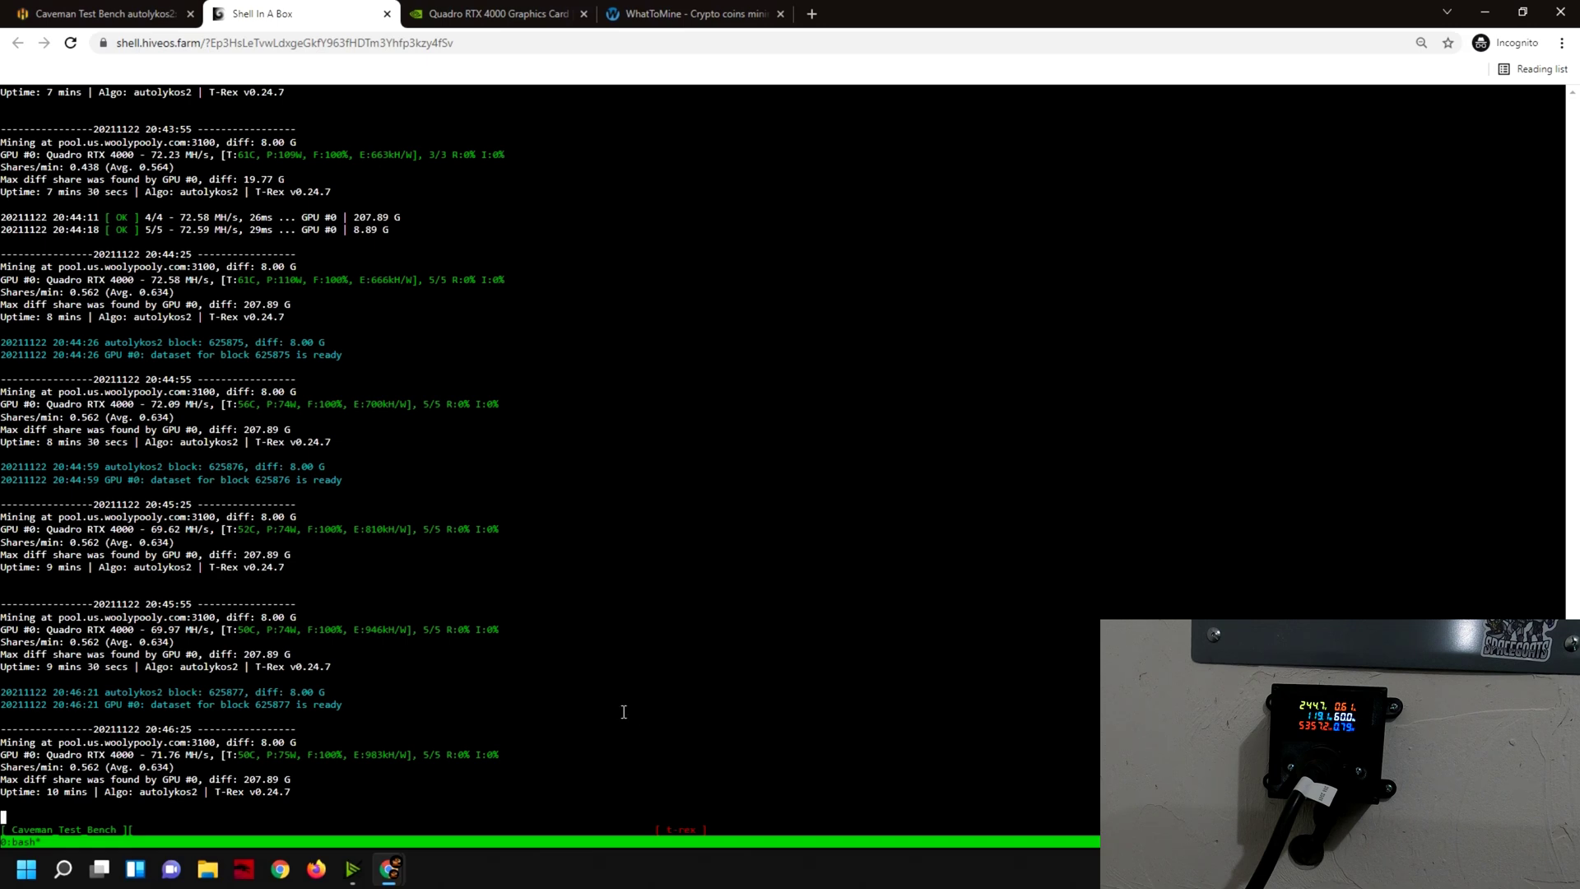
{"action": "key", "text": "ctrl+a"}
{"action": "key", "text": "w"}
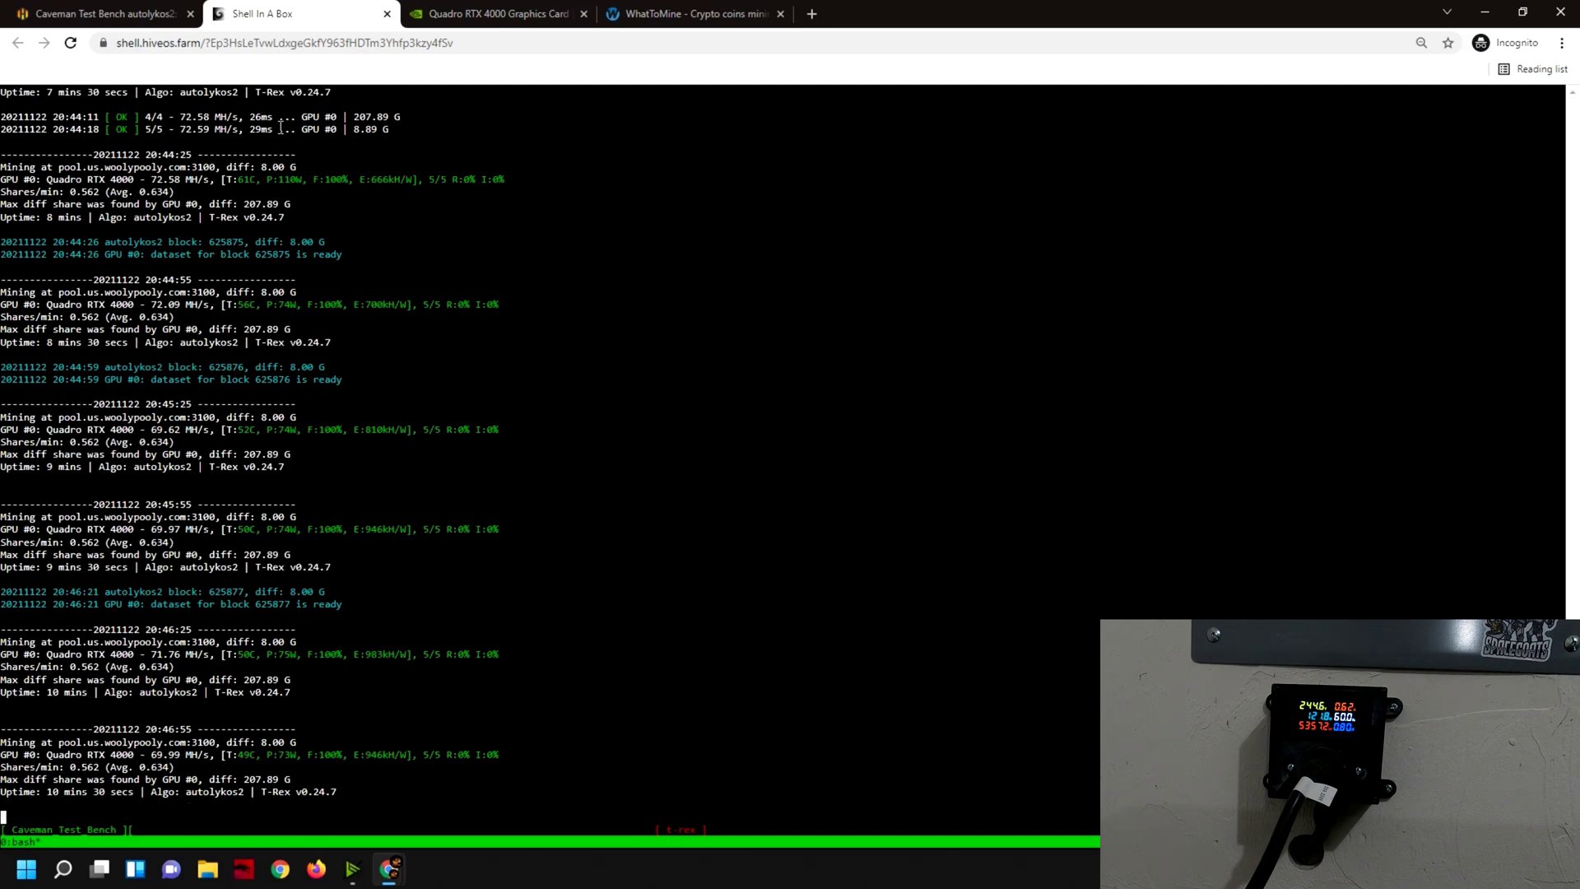
Enter Autolykos 70 MH/s at 119 W in WhatToMine and recalculate, showing Ergo at $1.12 daily profit
{"action": "left_click", "coordinate": [650, 13]}
{"action": "scroll", "coordinate": [324, 420], "scroll_direction": "up", "scroll_amount": 8}
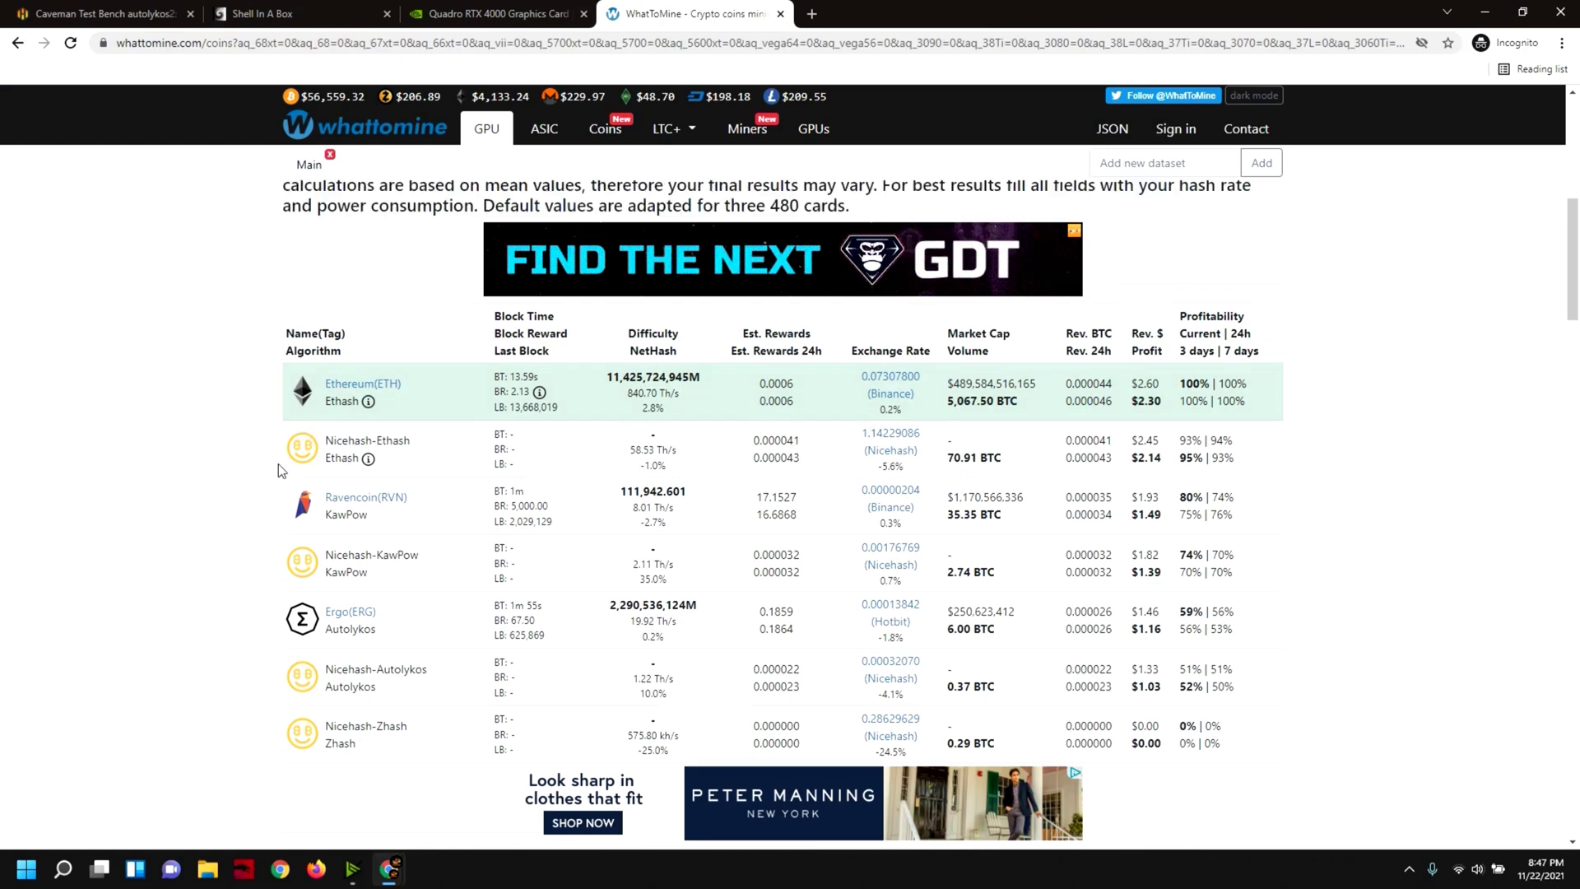
{"action": "double_click", "coordinate": [1226, 505]}
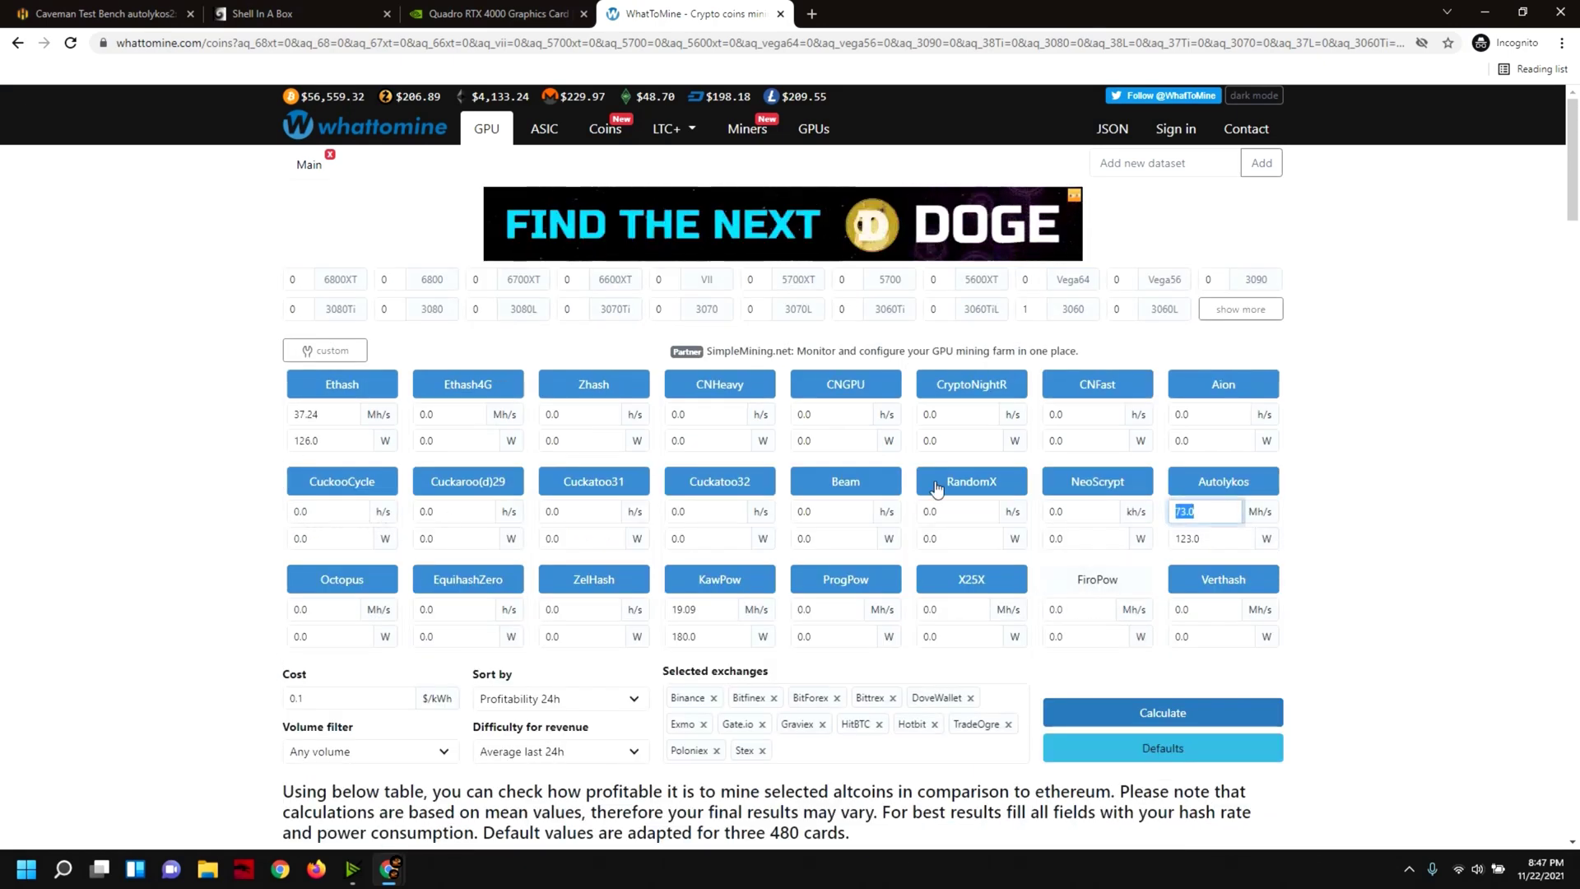
{"action": "type", "text": "70"}
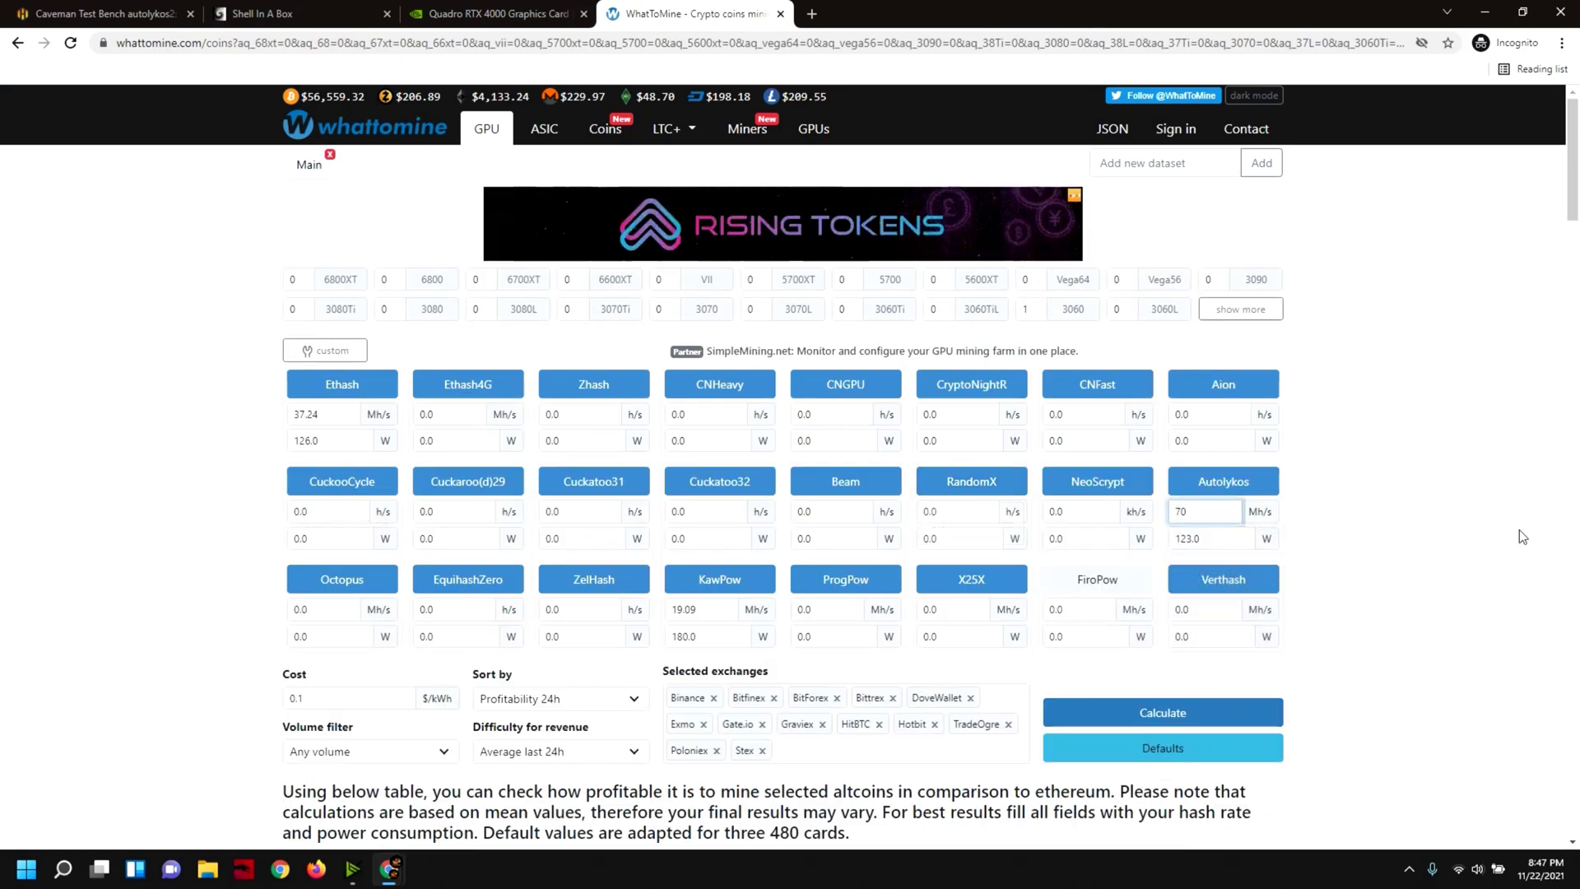
{"action": "key", "text": "Tab"}
{"action": "type", "text": "119"}
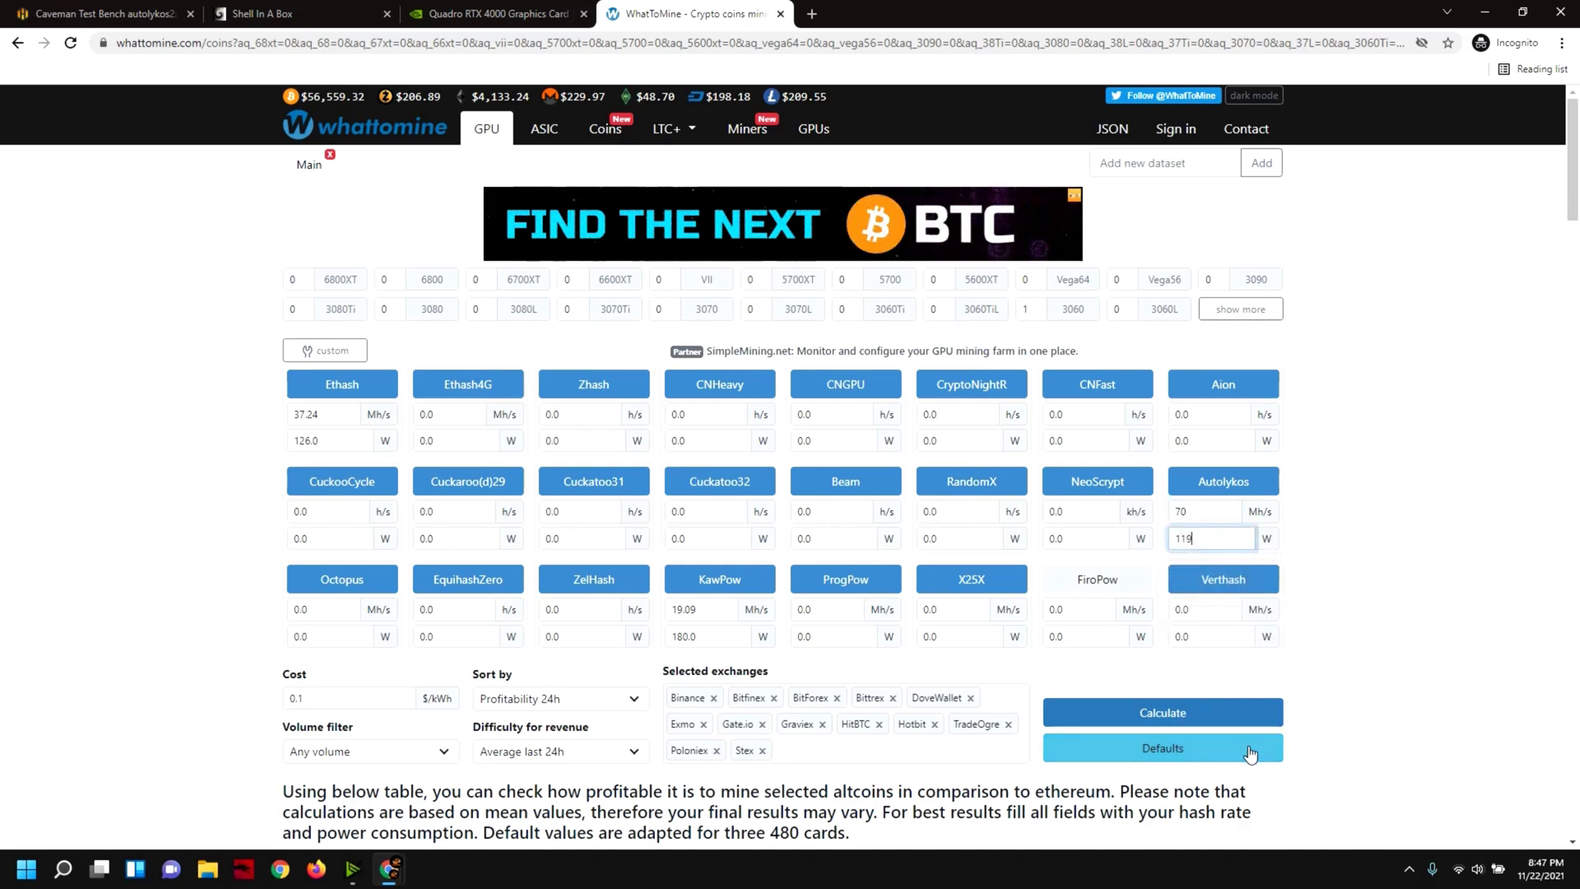
{"action": "left_click", "coordinate": [1156, 713]}
{"action": "scroll", "coordinate": [135, 553], "scroll_direction": "down", "scroll_amount": 7}
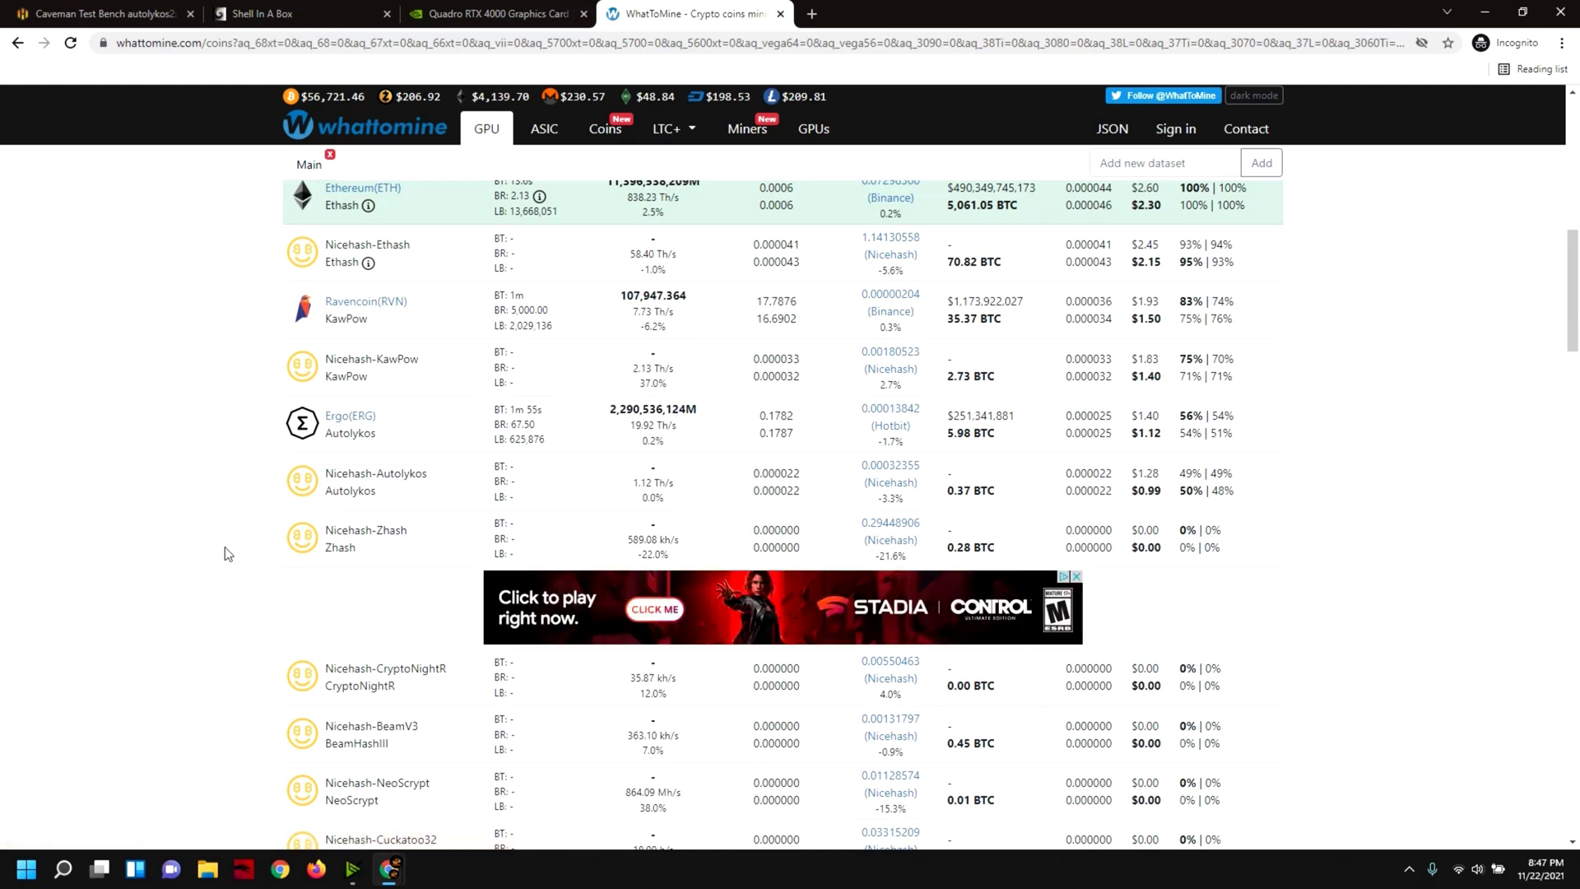
{"action": "scroll", "coordinate": [221, 553], "scroll_direction": "up", "scroll_amount": 1}
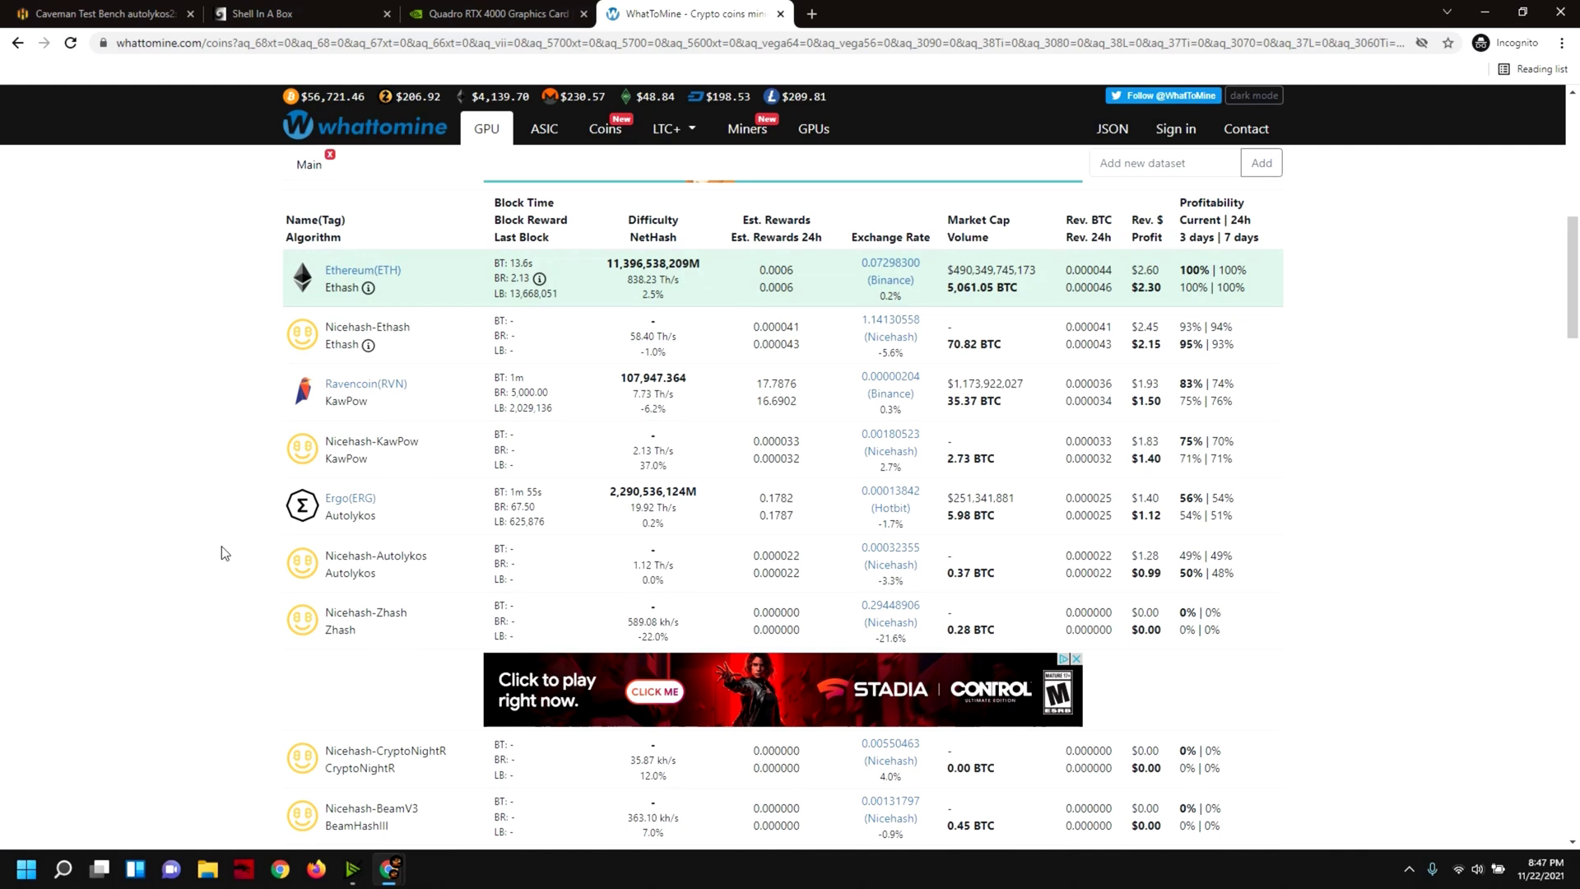